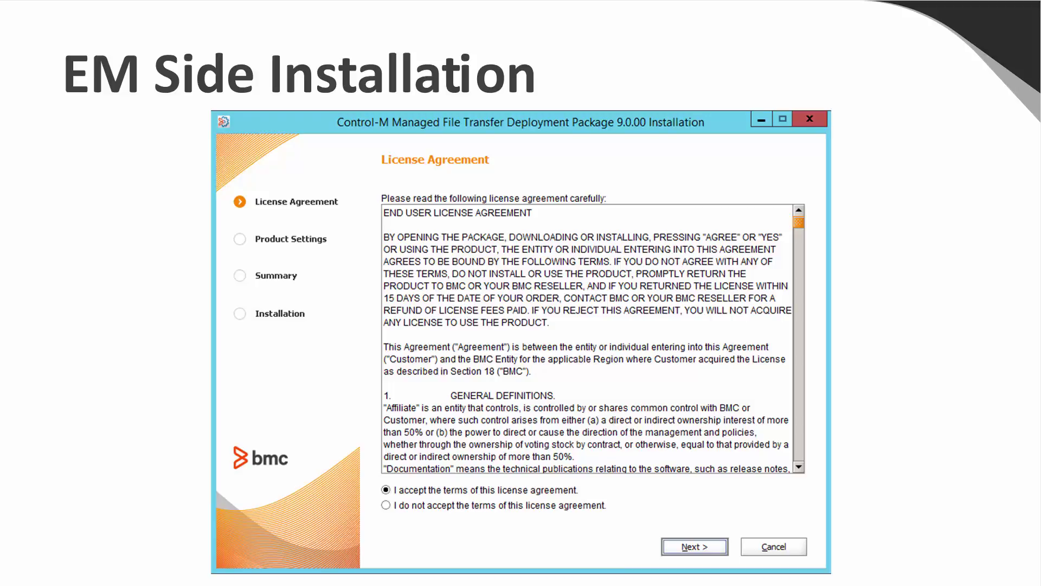
{"action": "key", "text": "Right"}
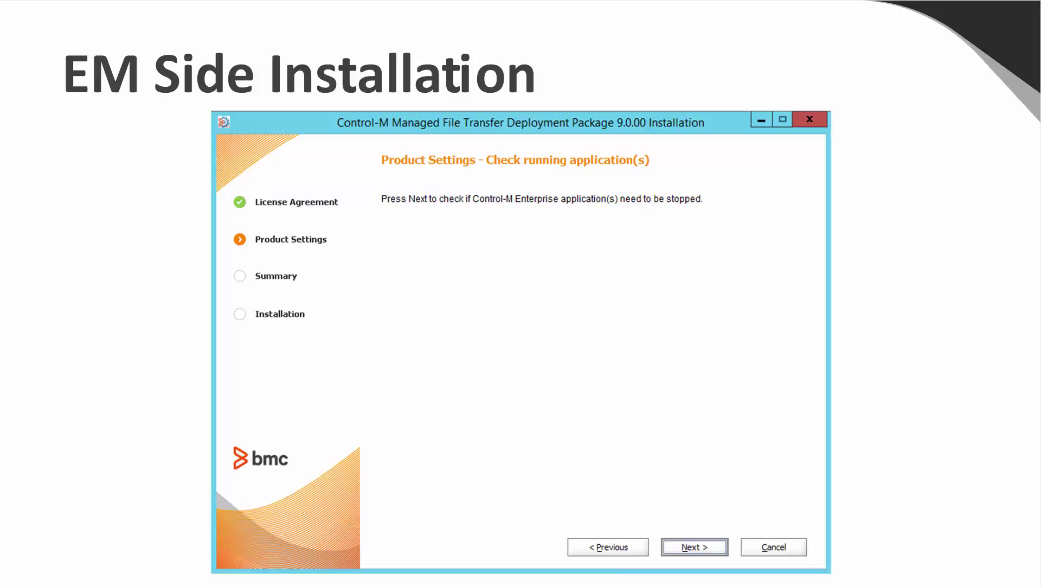
{"action": "key", "text": "Right"}
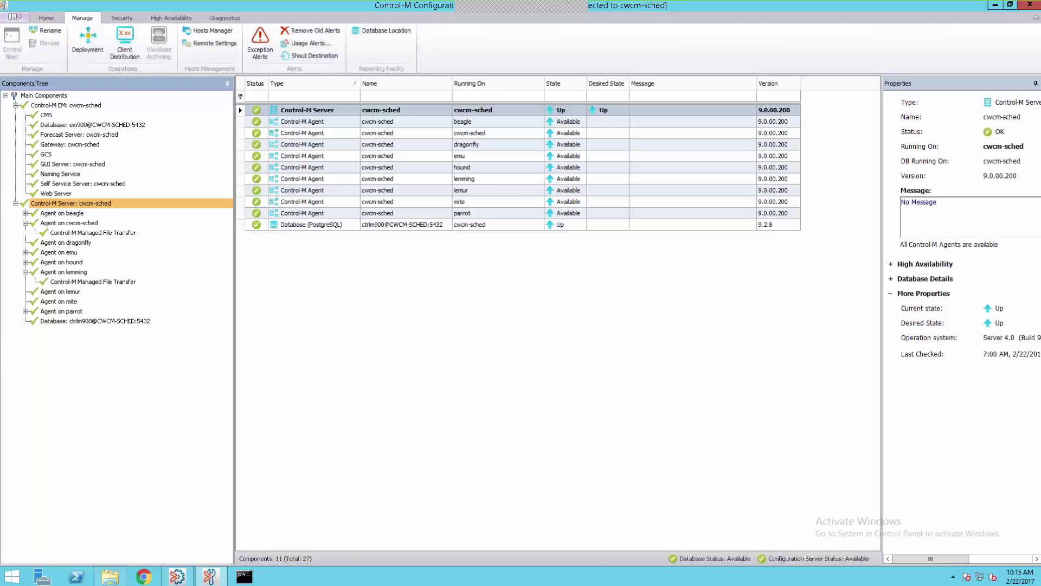
Open the Deployment window and inspect the deployment log of the MFT installation on agent beagle
{"action": "left_click", "coordinate": [87, 42]}
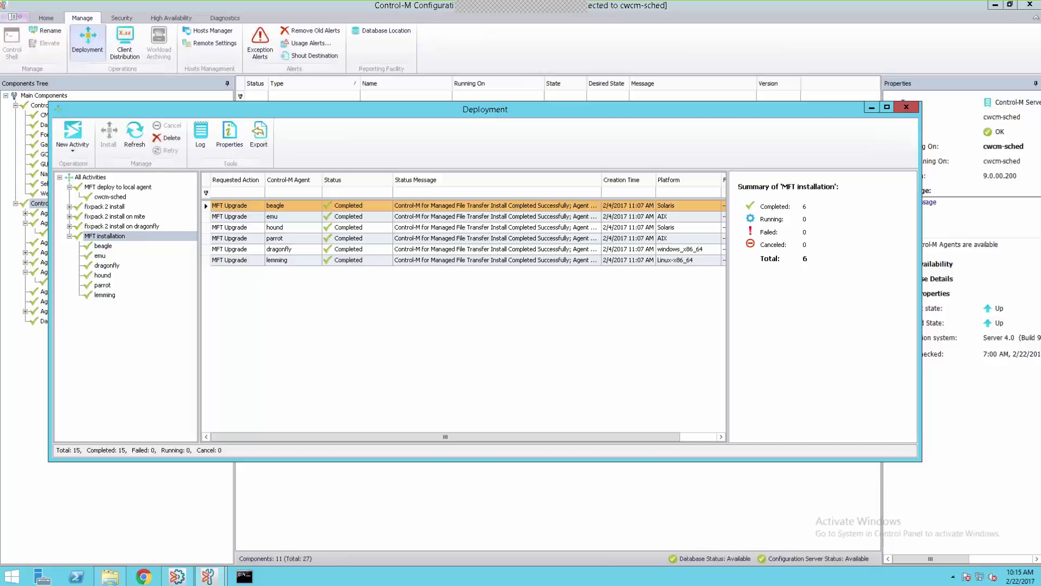
{"action": "left_click", "coordinate": [87, 41]}
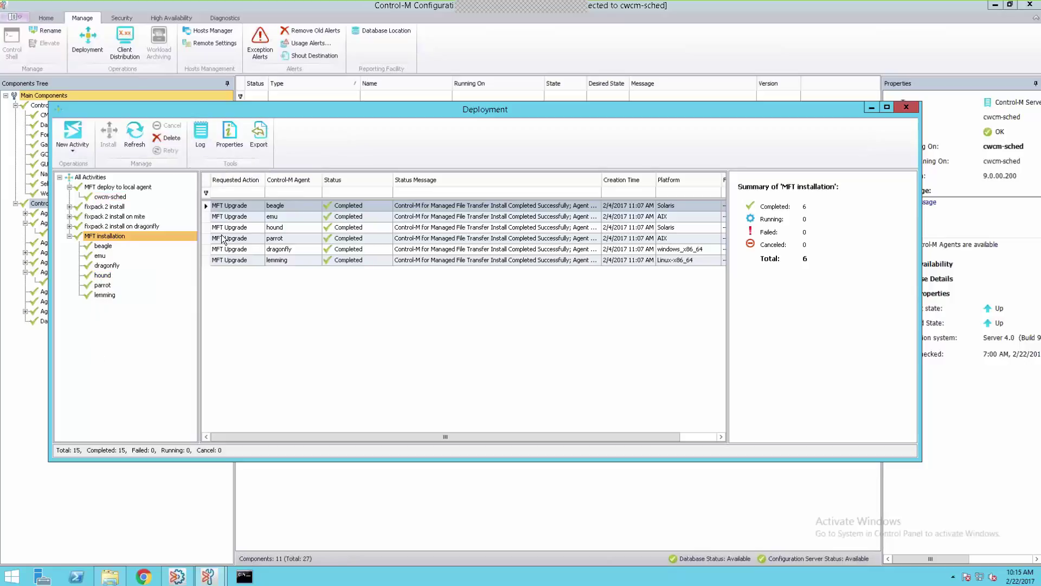
{"action": "left_click", "coordinate": [200, 133]}
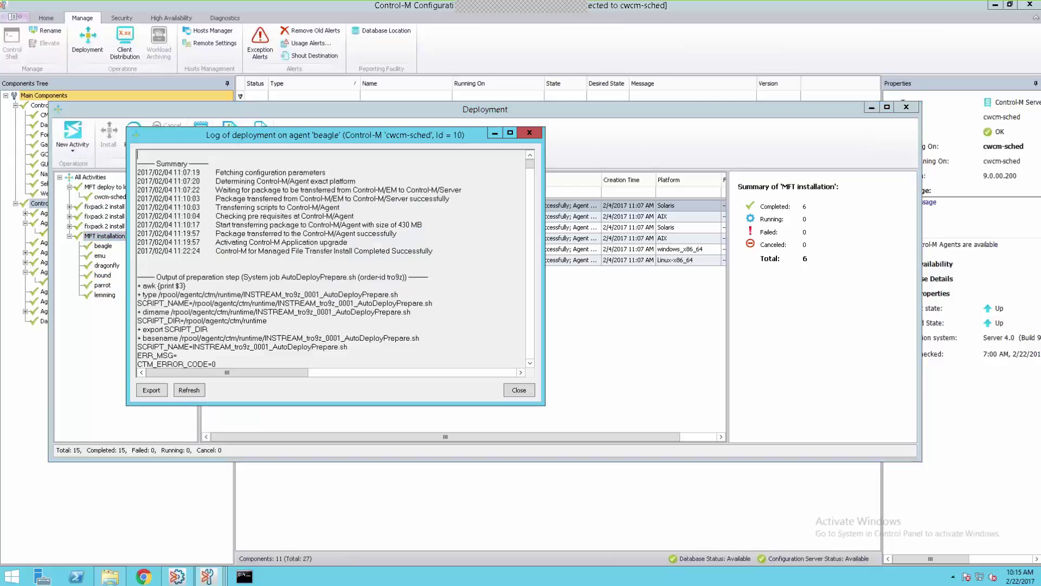
{"action": "left_click", "coordinate": [518, 389]}
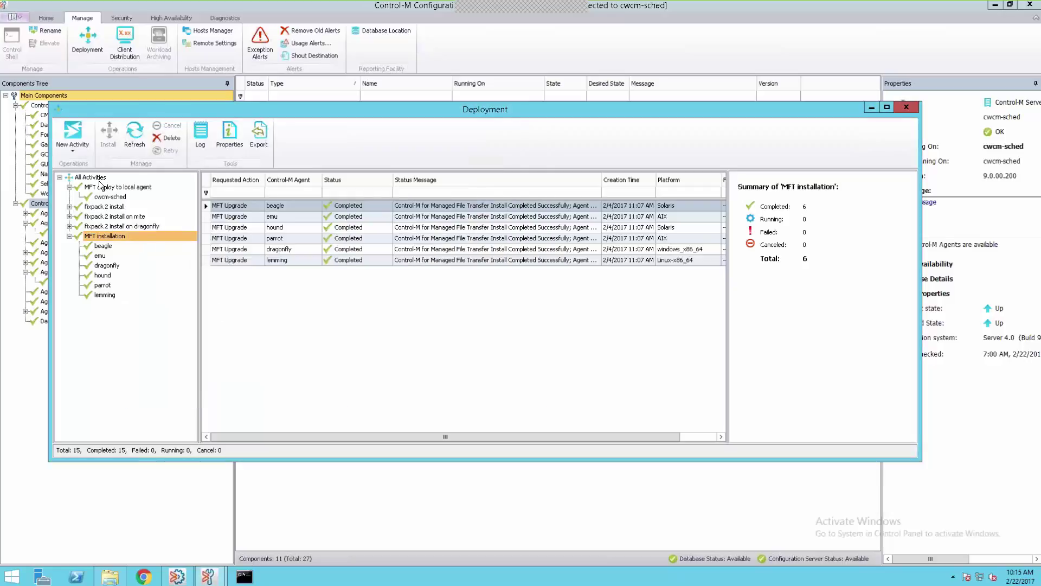
Create a Managed File Transfer upgrade/install activity named "MFT deploy" that transfers and automatically installs the package
{"action": "left_click", "coordinate": [76, 152]}
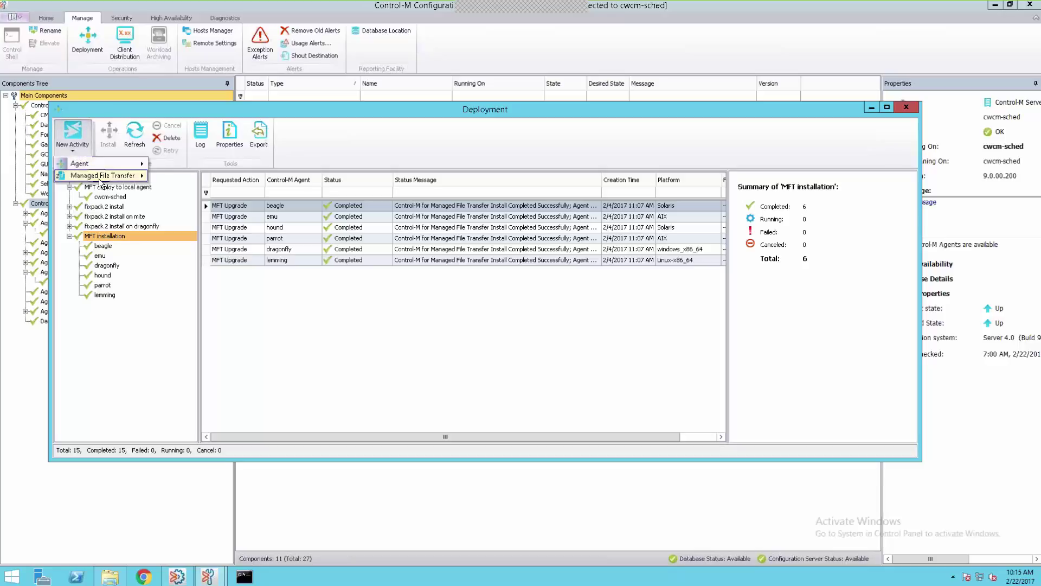
{"action": "mouse_move", "coordinate": [87, 175]}
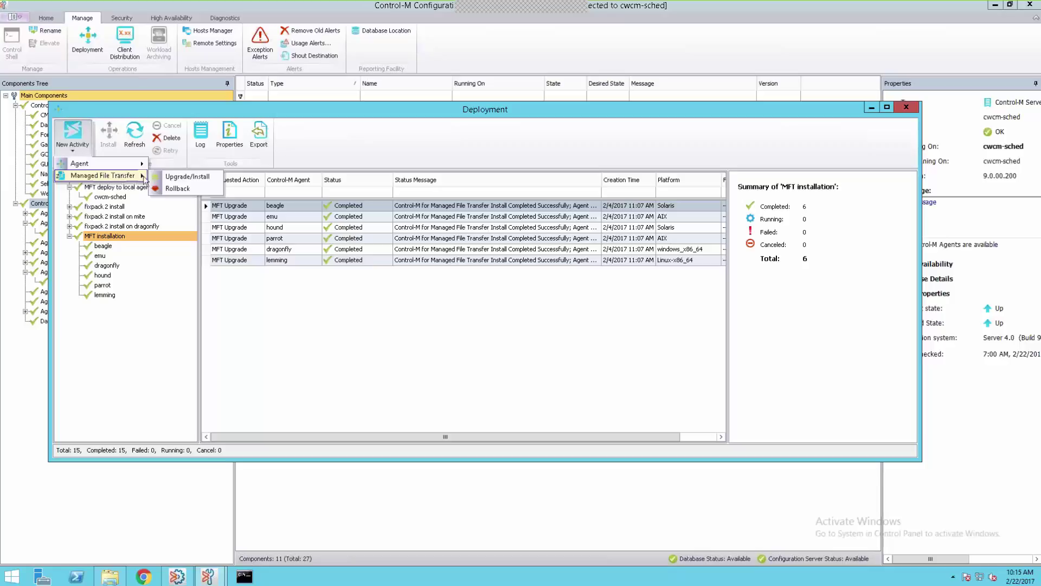
{"action": "left_click", "coordinate": [175, 179]}
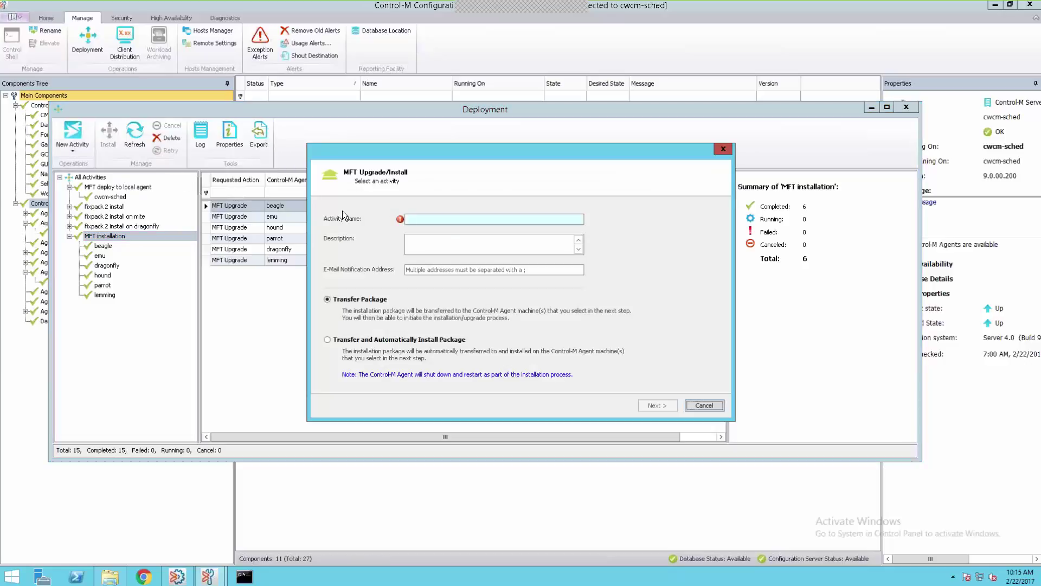
{"action": "type", "text": "MFT deploy"}
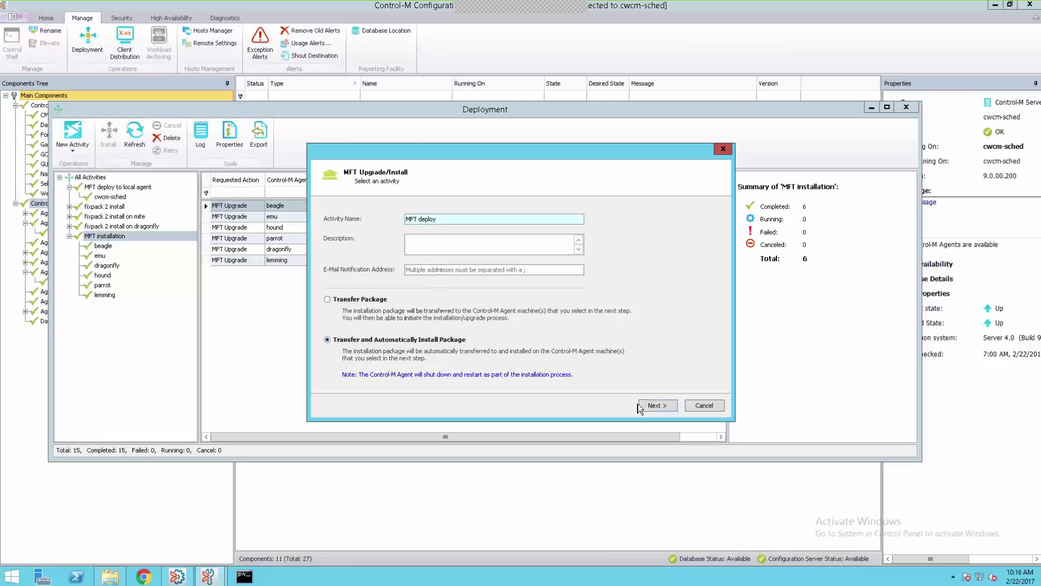
{"action": "key", "text": "Return"}
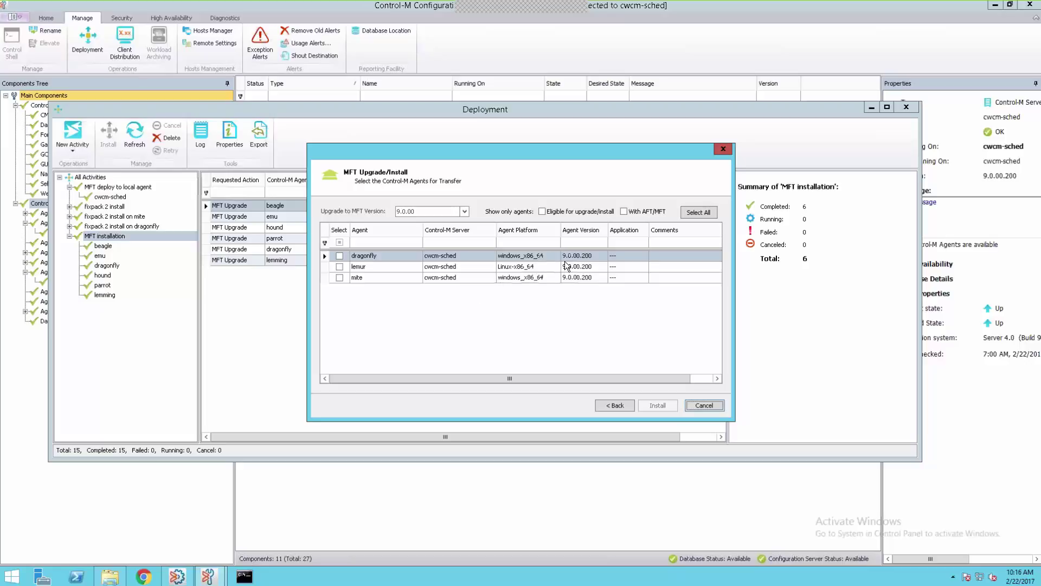
Start the MFT 9.0.00 installation on agents dragonfly and lemur, and close the Deployment window
{"action": "left_click", "coordinate": [339, 258]}
{"action": "left_click", "coordinate": [343, 267]}
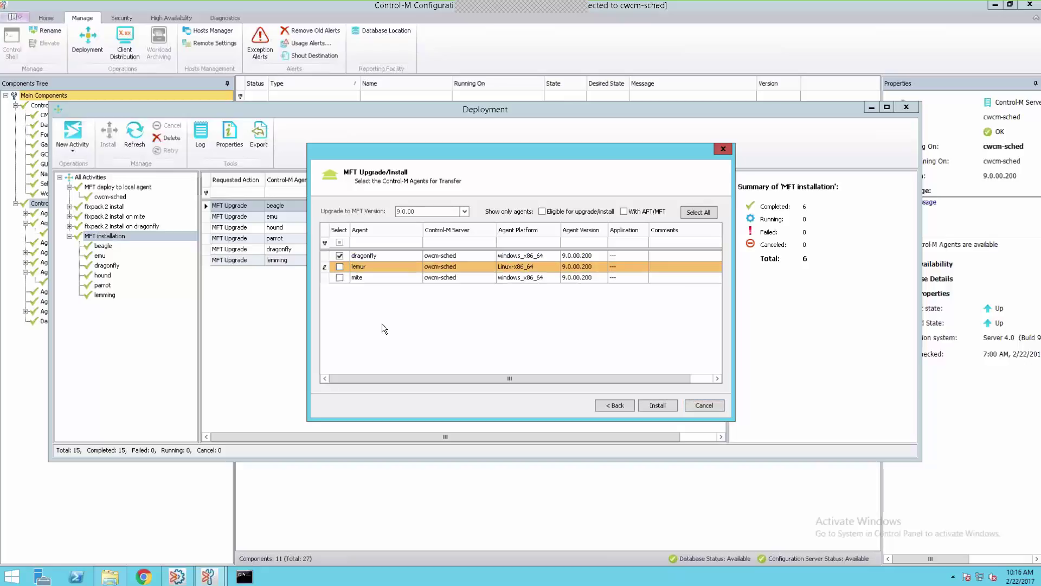
{"action": "left_click", "coordinate": [658, 405]}
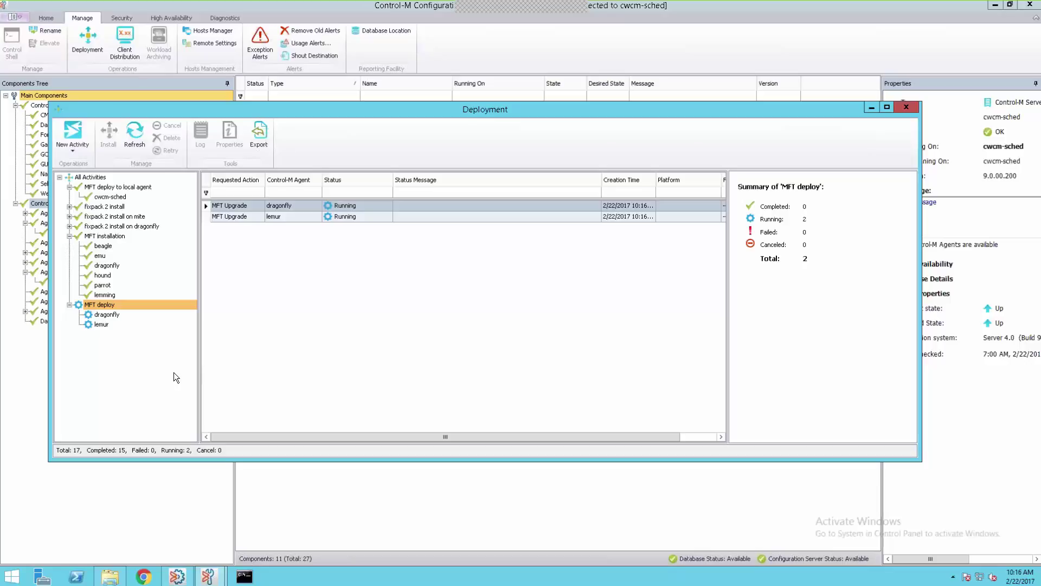
{"action": "left_click", "coordinate": [903, 109]}
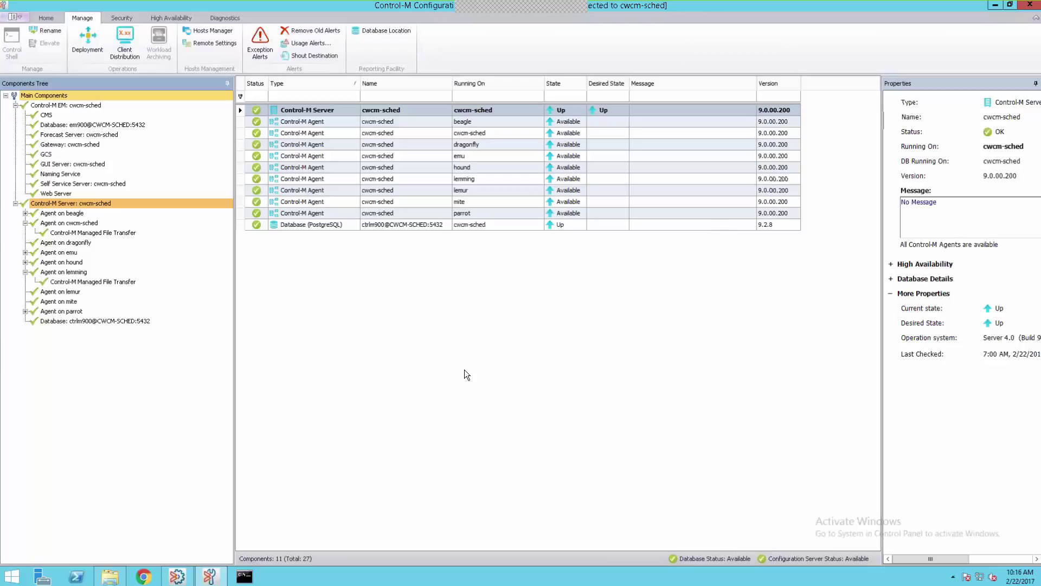
Open the File Transfer Server settings of Control-M Managed File Transfer on the cwcm-sched agent
{"action": "left_click", "coordinate": [109, 228]}
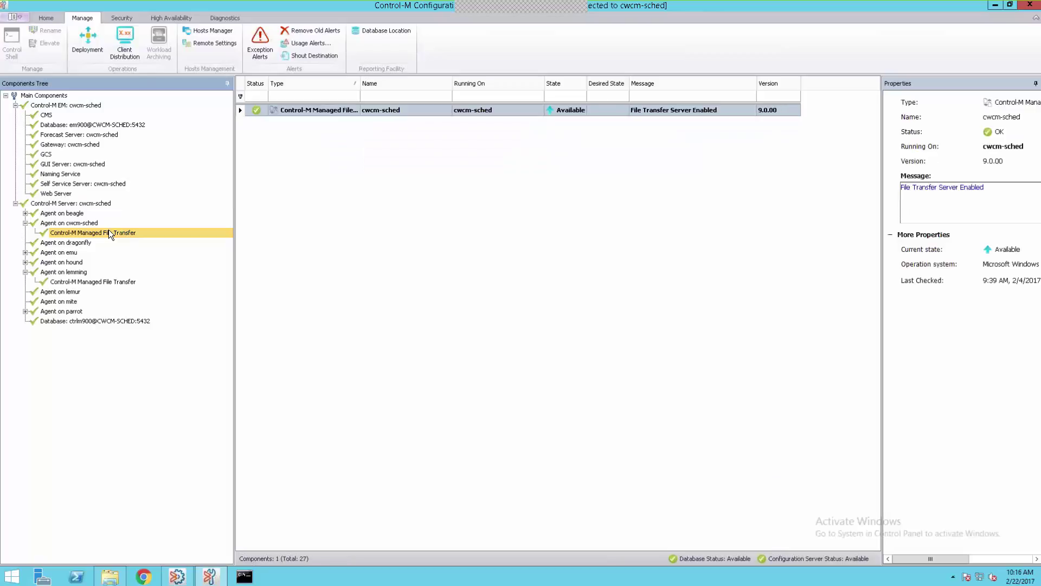
{"action": "right_click", "coordinate": [109, 229]}
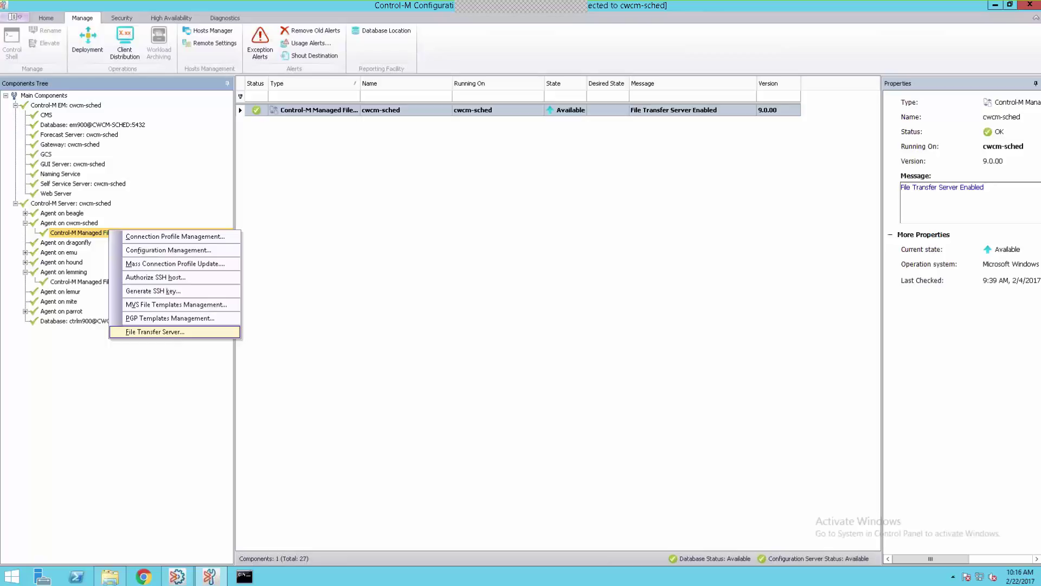
{"action": "left_click", "coordinate": [168, 331]}
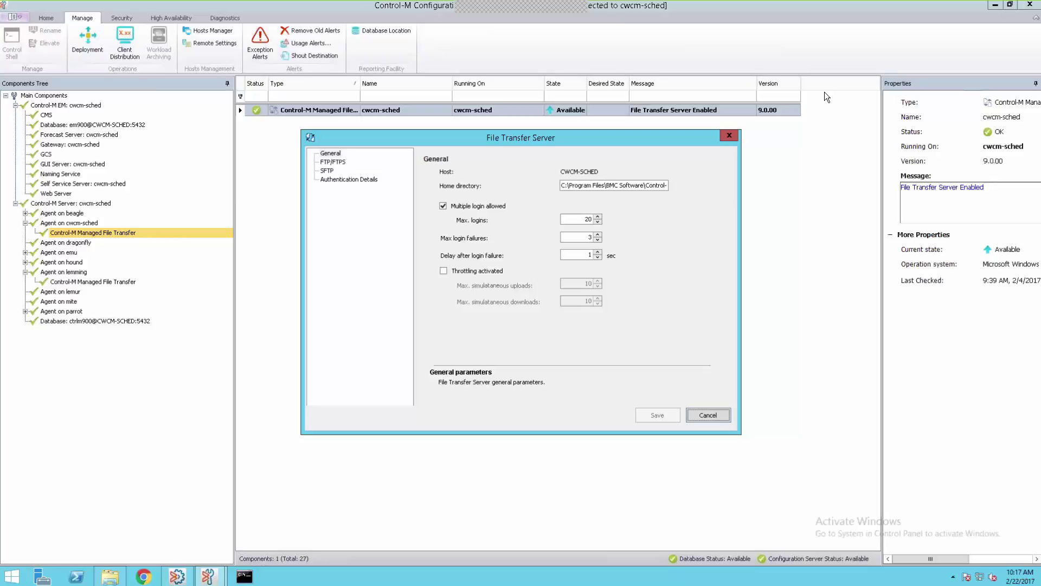
Review the full home directory path in the general File Transfer Server settings and disallow multiple logins
{"action": "left_click", "coordinate": [627, 185]}
{"action": "left_click", "coordinate": [626, 185]}
{"action": "key", "text": "End"}
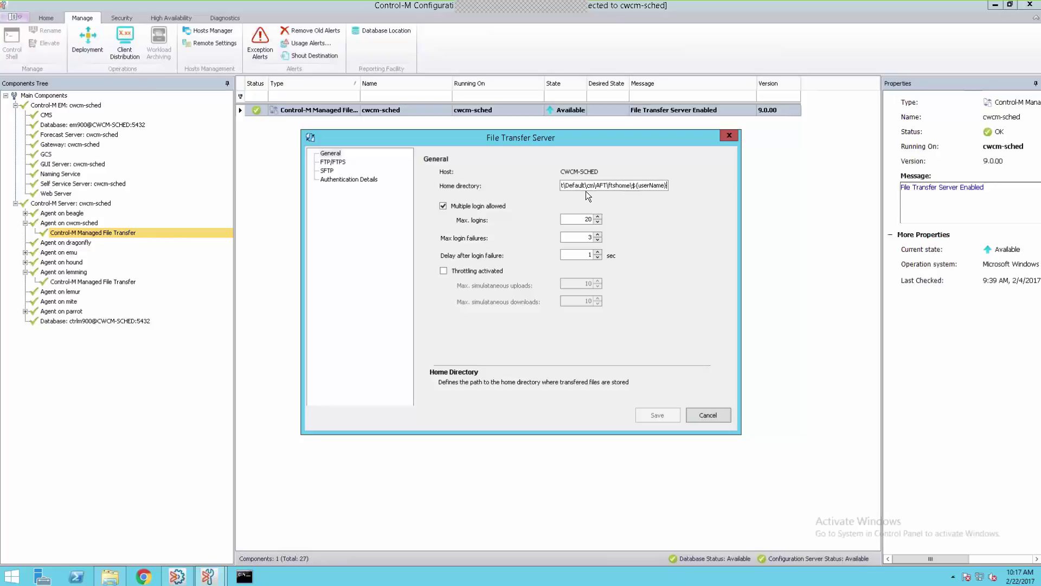
{"action": "left_click_drag", "start_coordinate": [586, 185], "coordinate": [631, 185]}
{"action": "key", "text": "End"}
{"action": "key", "text": "ctrl+shift+Left"}
{"action": "left_click", "coordinate": [597, 185]}
{"action": "key", "text": "Home"}
{"action": "key", "text": "End"}
{"action": "key", "text": "ctrl+shift+Left"}
{"action": "left_click", "coordinate": [497, 206]}
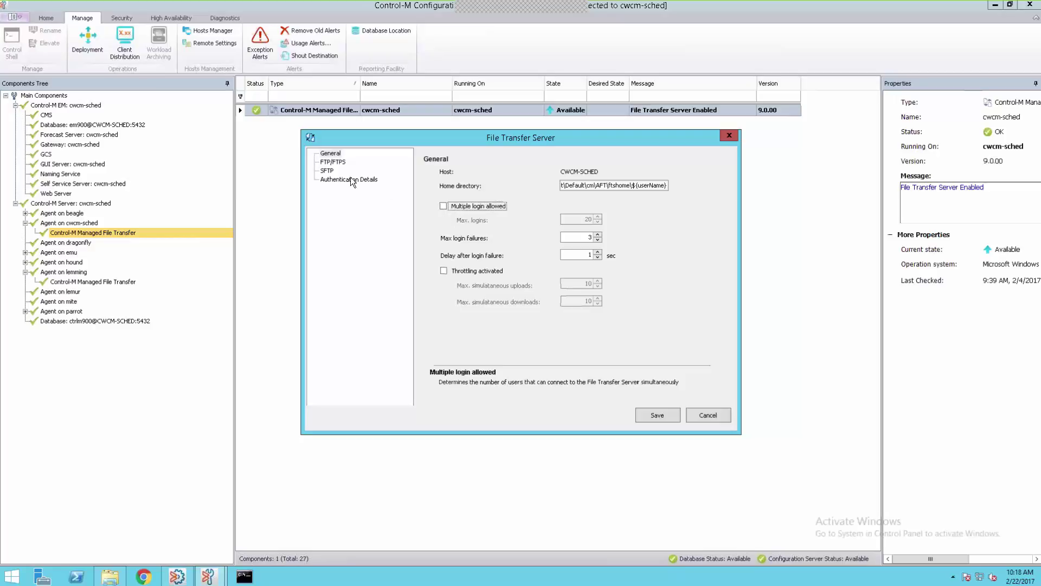
Examine the FTP/FTPS server settings, including the authentication methods, keystore file path and password field, and available ciphers
{"action": "left_click", "coordinate": [339, 162]}
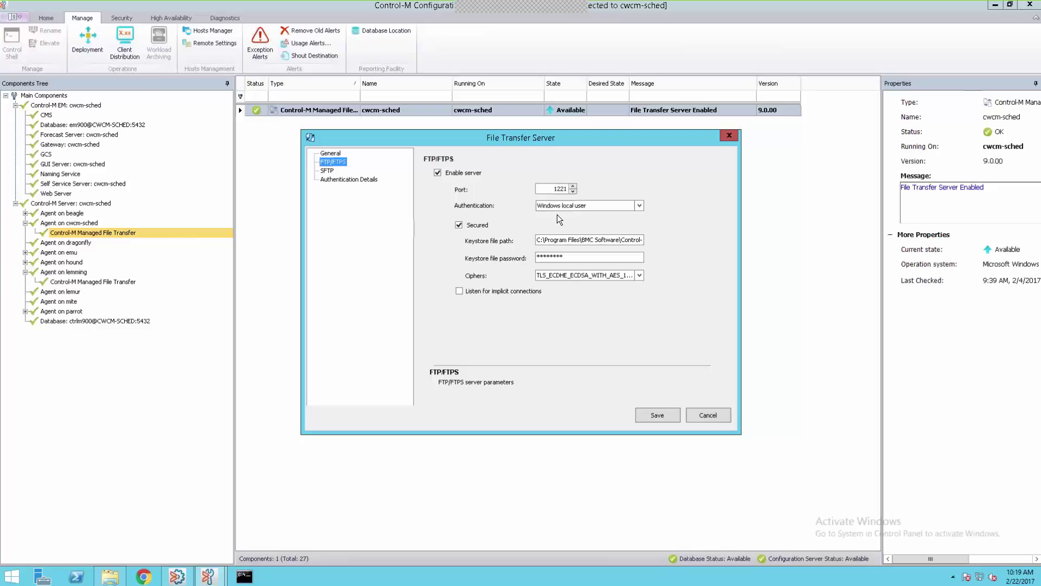
{"action": "left_click", "coordinate": [640, 206]}
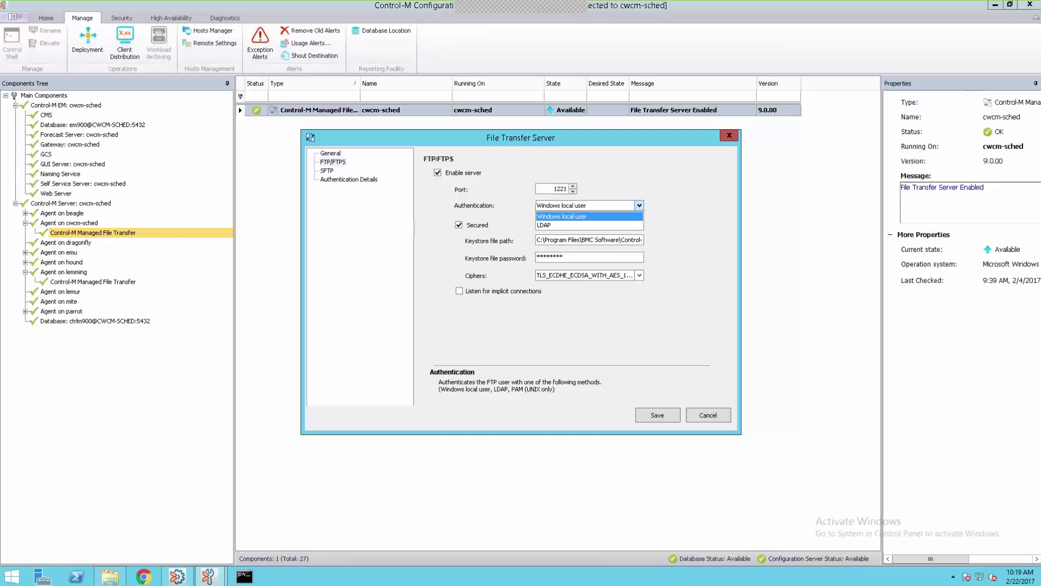
{"action": "left_click", "coordinate": [478, 249]}
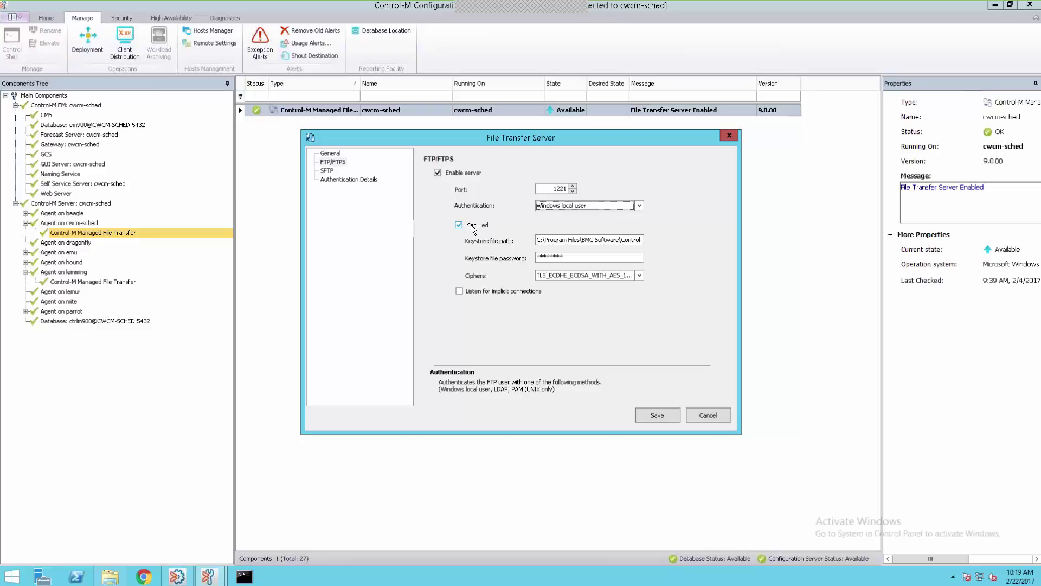
{"action": "left_click", "coordinate": [577, 239]}
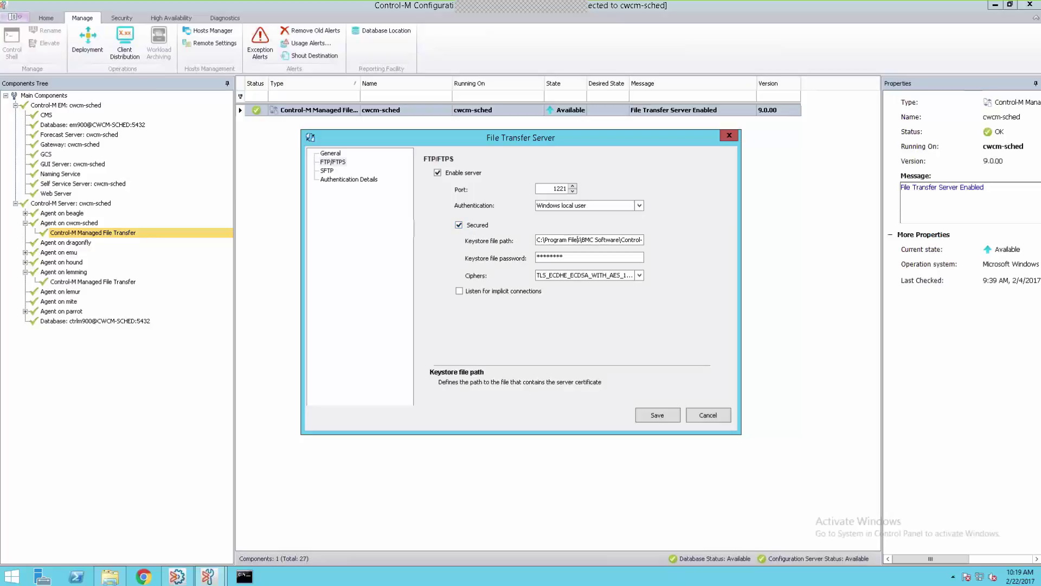
{"action": "key", "text": "End"}
{"action": "left_click_drag", "start_coordinate": [604, 239], "coordinate": [611, 240]}
{"action": "left_click", "coordinate": [567, 258]}
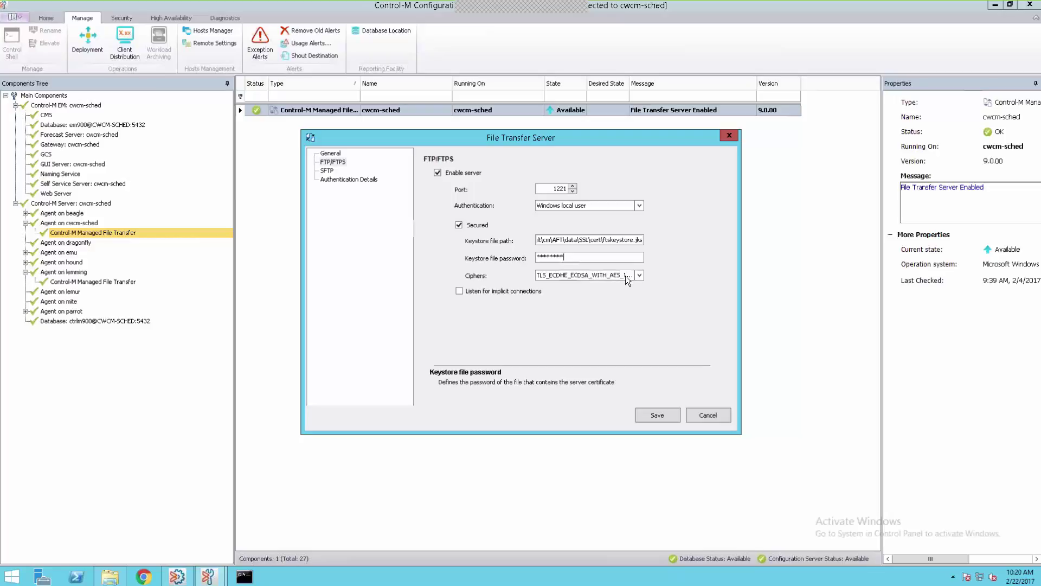
{"action": "left_click", "coordinate": [639, 274]}
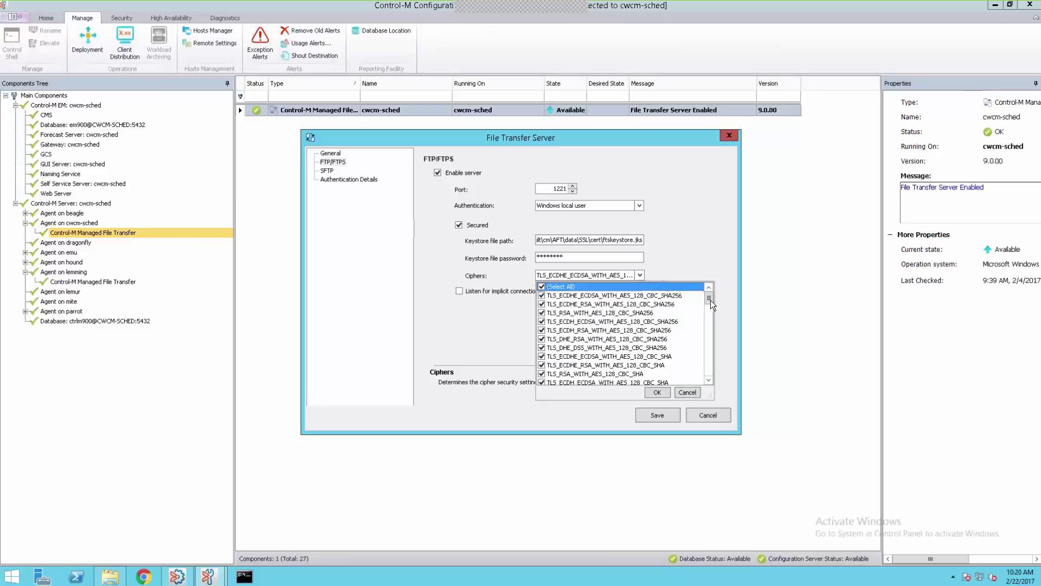
{"action": "left_click_drag", "start_coordinate": [709, 297], "coordinate": [713, 377]}
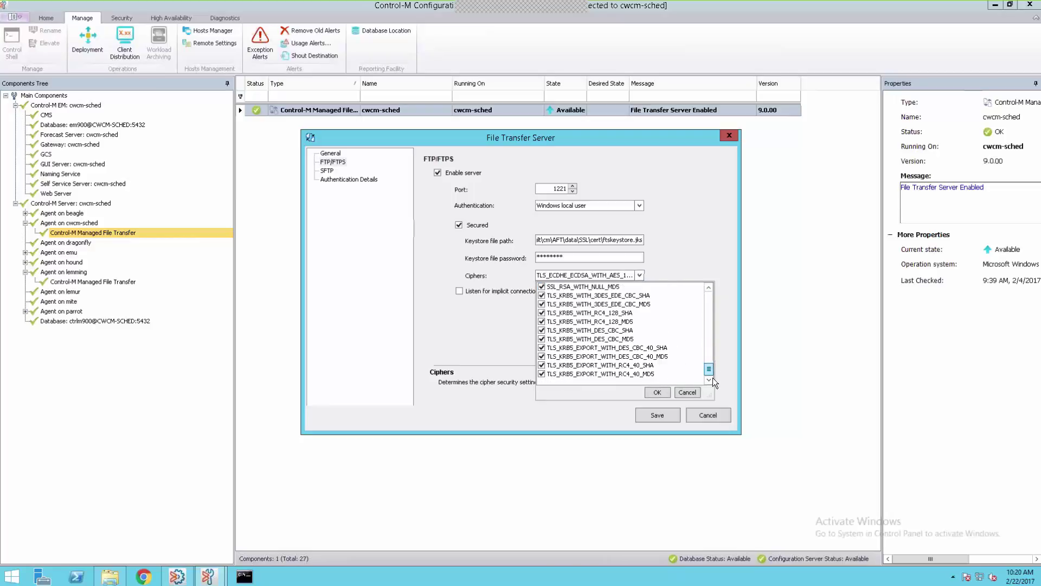
{"action": "left_click", "coordinate": [687, 392]}
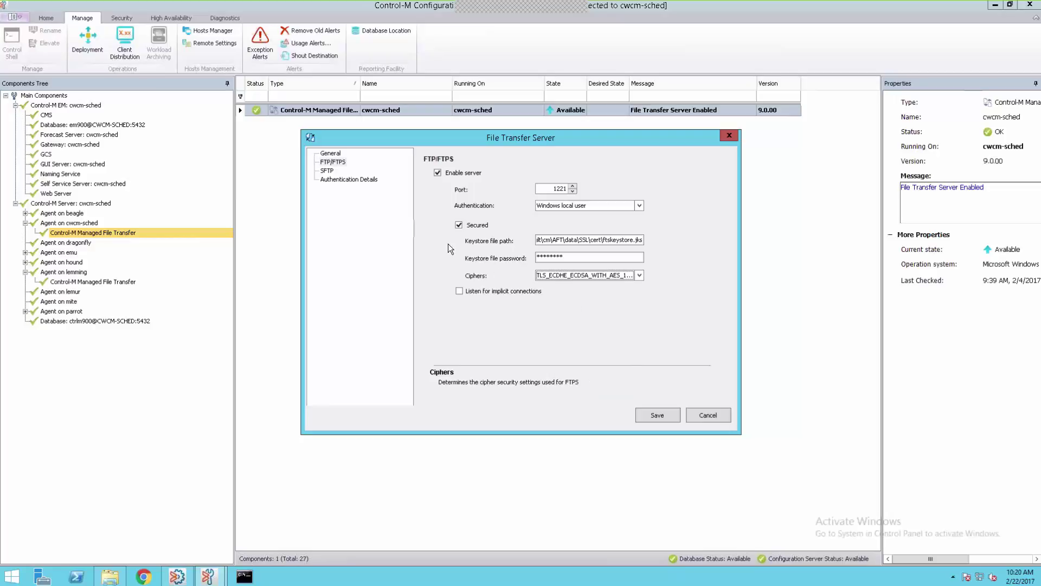
Examine the SFTP server settings, including the keystore file path, ciphers, known users file path and authentication methods
{"action": "left_click", "coordinate": [328, 170]}
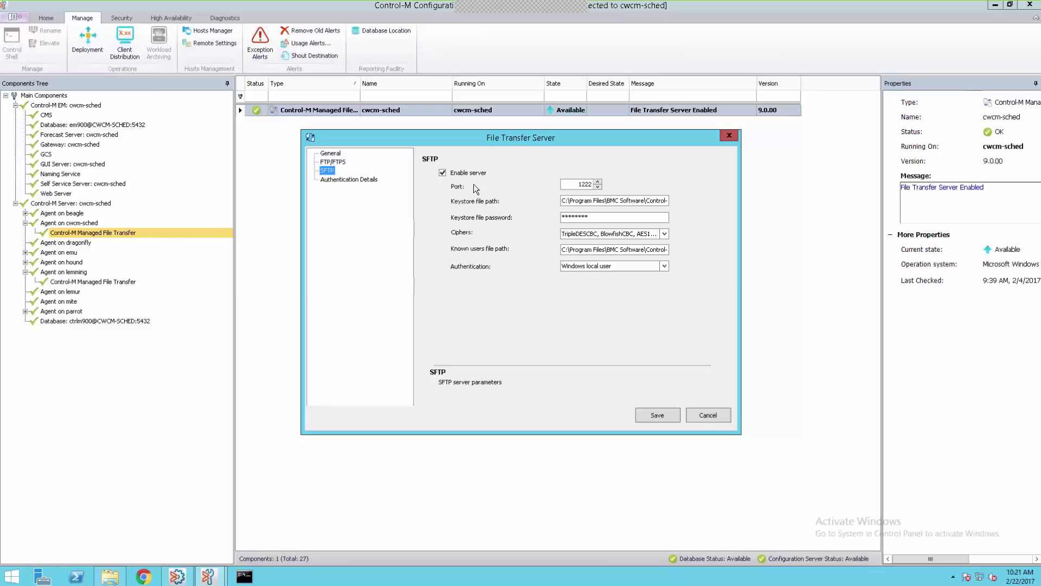
{"action": "left_click", "coordinate": [590, 200]}
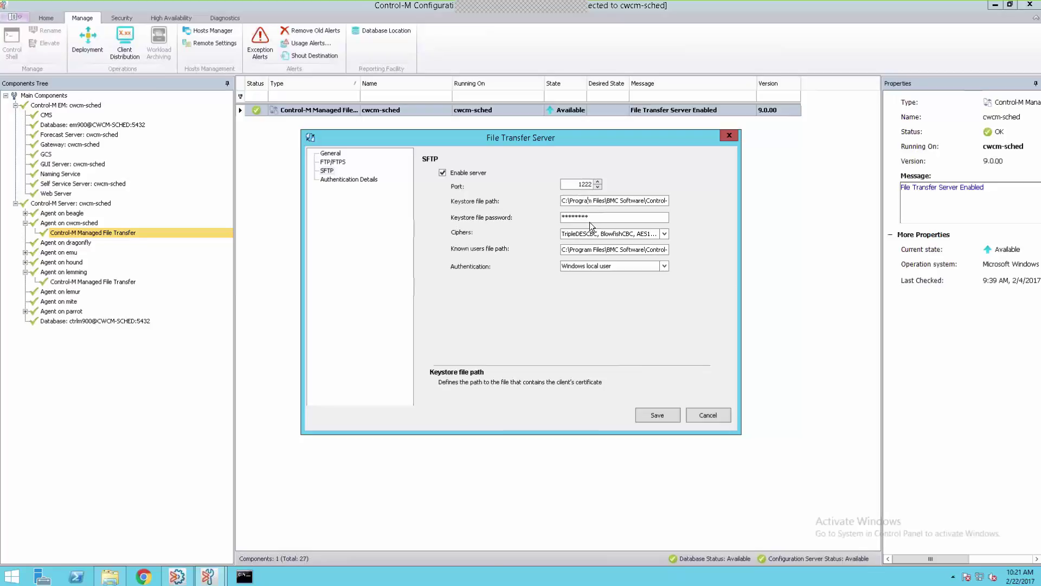
{"action": "key", "text": "End"}
{"action": "left_click_drag", "start_coordinate": [667, 201], "coordinate": [635, 201]}
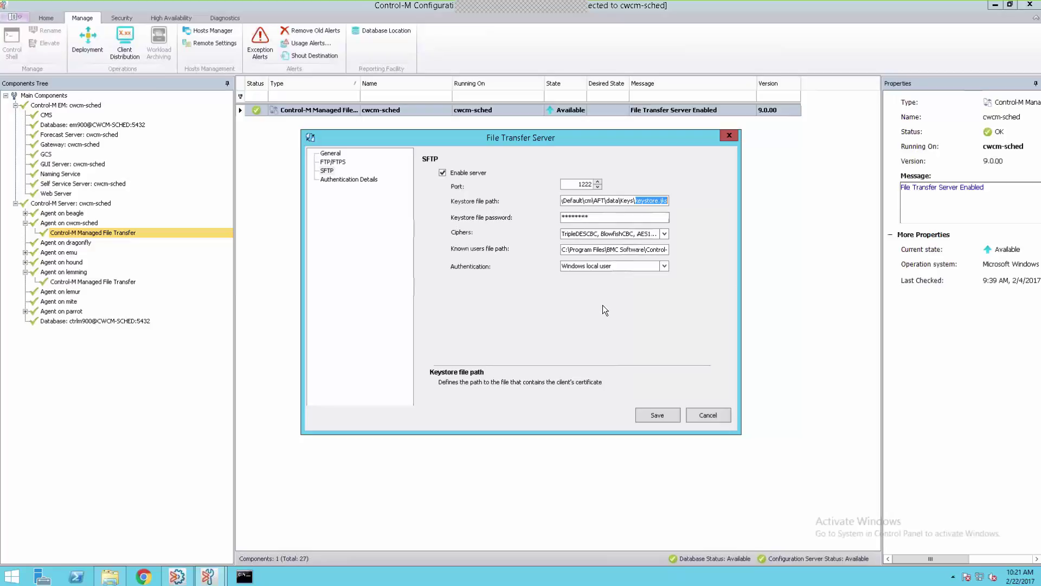
{"action": "left_click", "coordinate": [664, 233]}
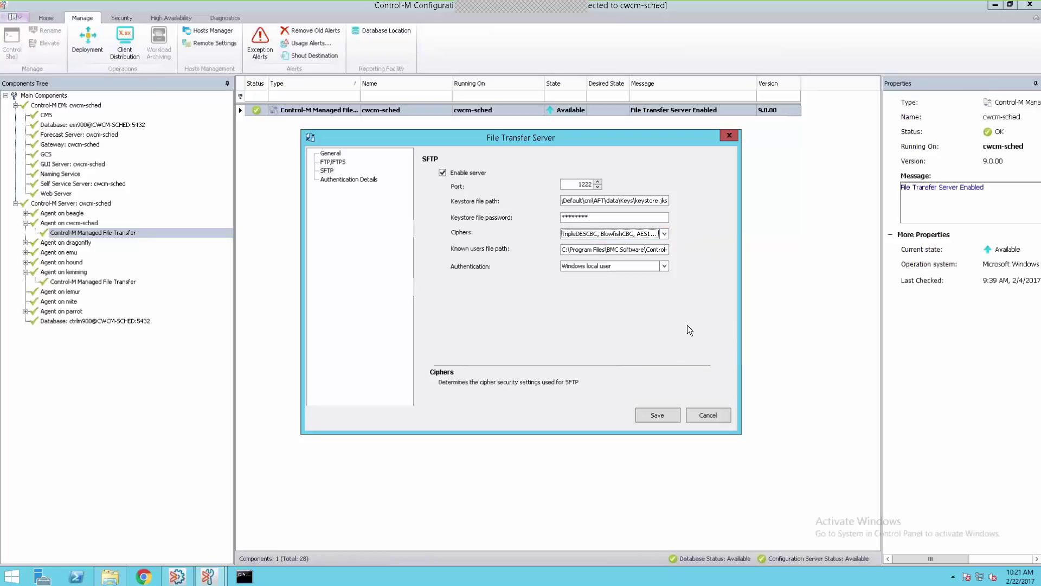
{"action": "left_click", "coordinate": [641, 250]}
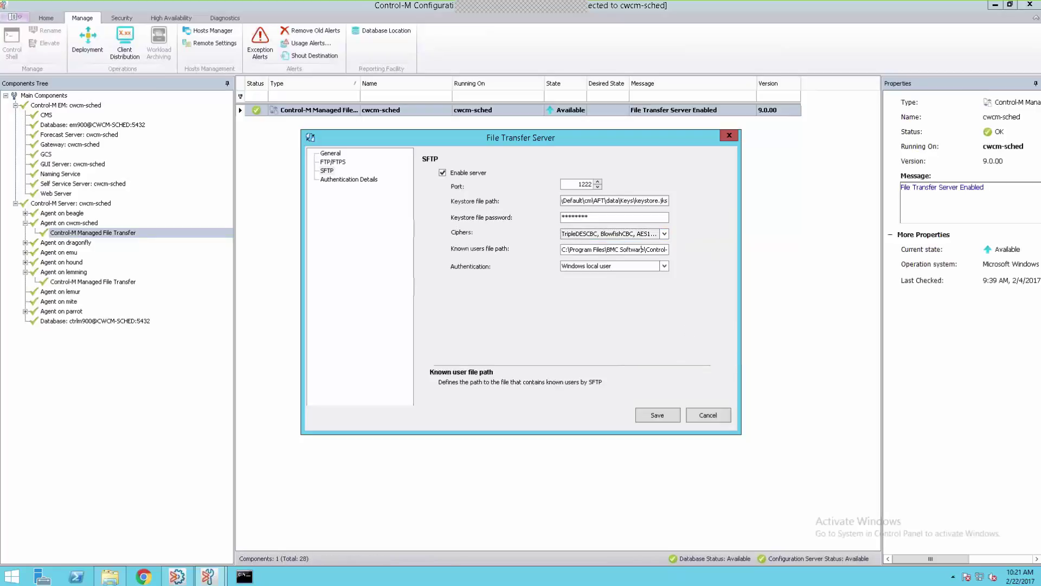
{"action": "key", "text": "End"}
{"action": "left_click", "coordinate": [665, 266]}
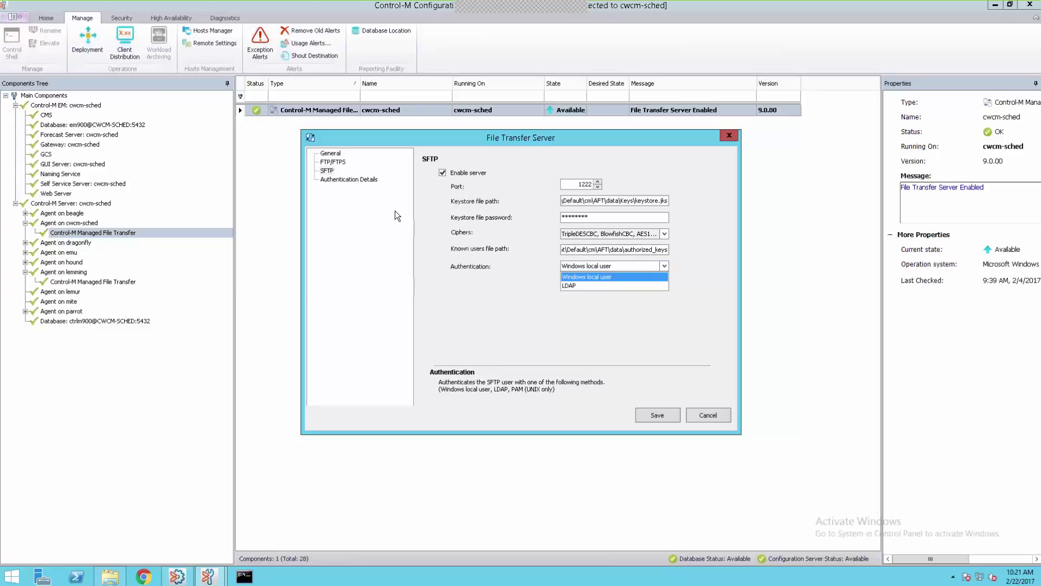
Review the LDAP authentication details, enter the sample URL ldap://host:port and close the File Transfer Server settings
{"action": "left_click", "coordinate": [353, 180]}
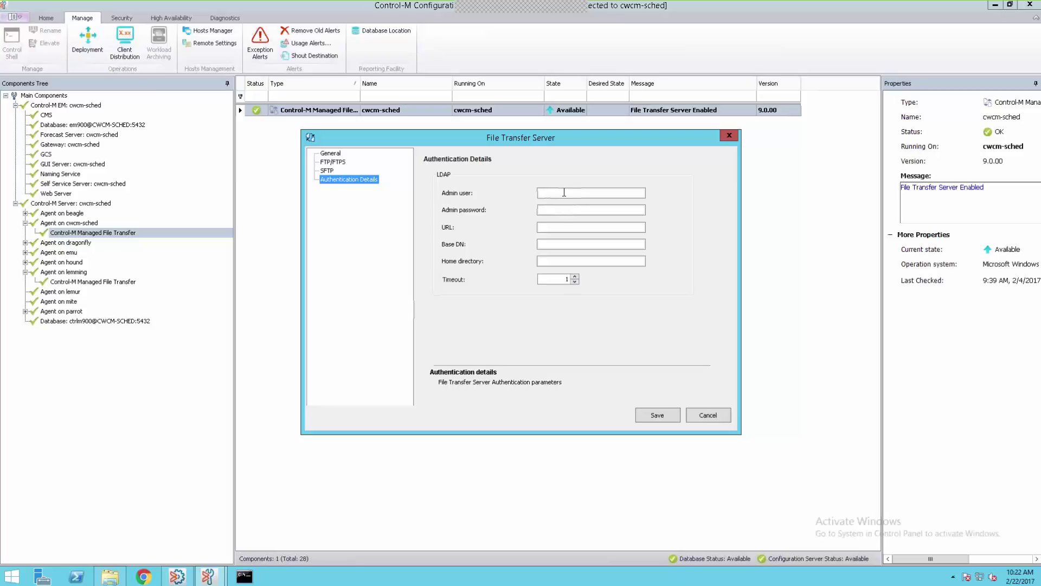
{"action": "left_click", "coordinate": [558, 226]}
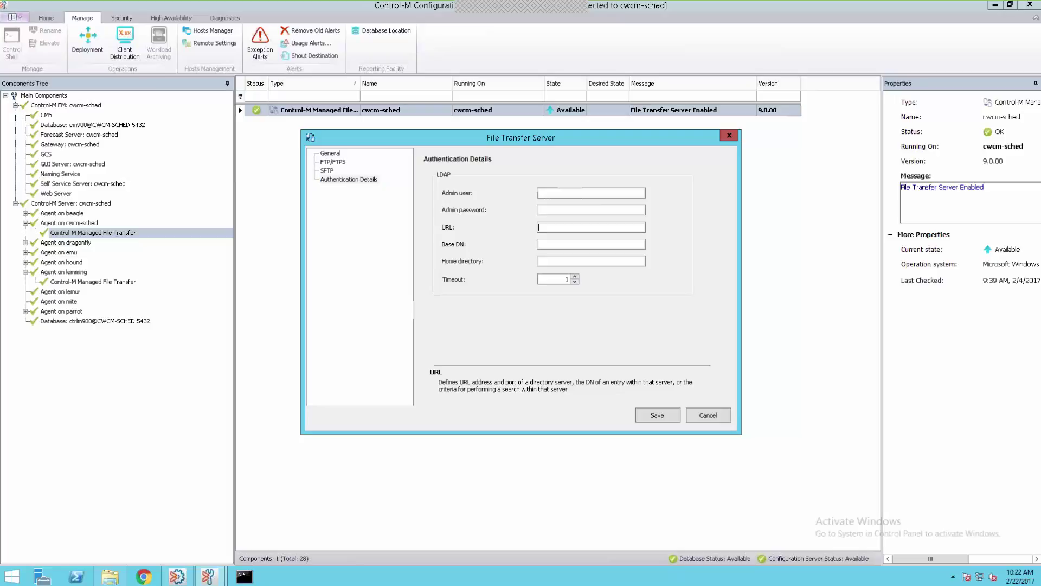
{"action": "type", "text": "ldap://host:port"}
{"action": "key", "text": "Tab"}
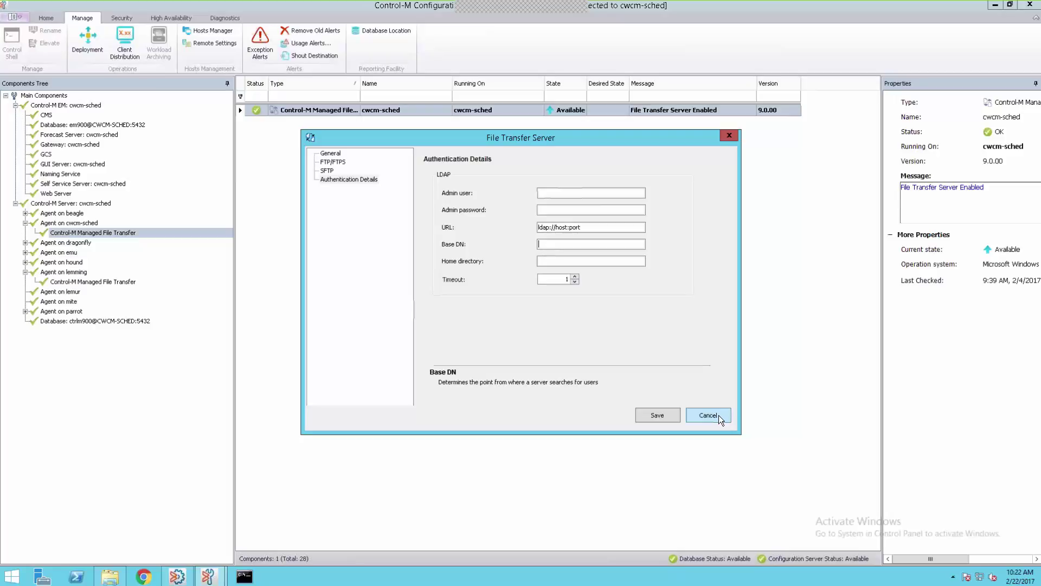
{"action": "key", "text": "Escape"}
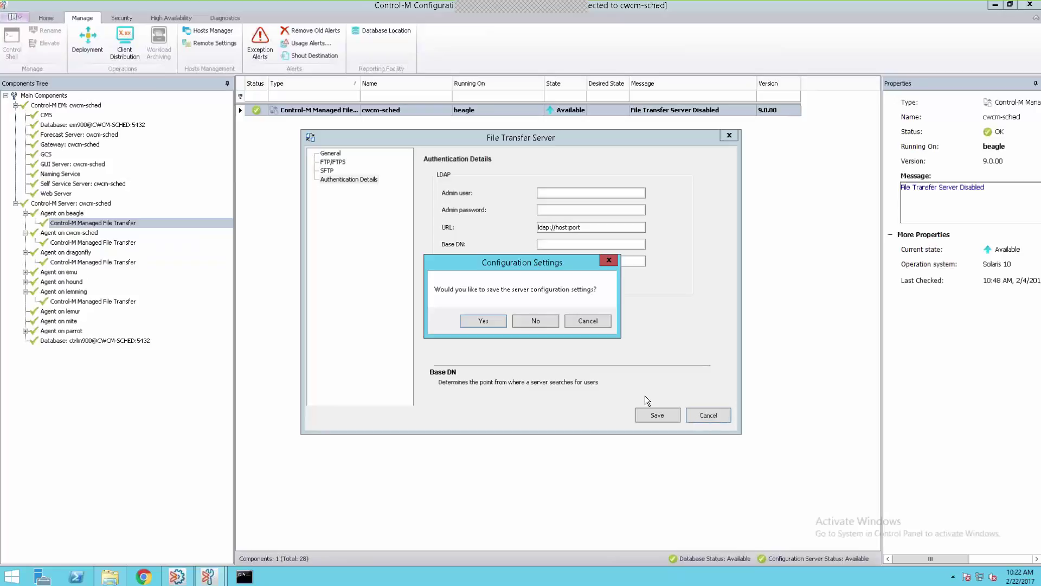
{"action": "key", "text": "Return"}
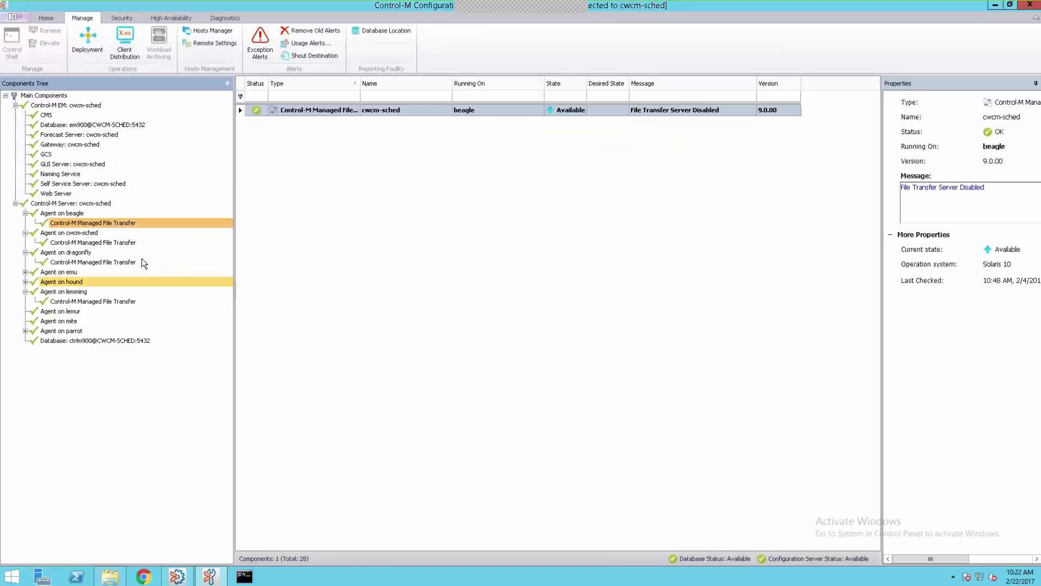
Open the connection profiles of Managed File Transfer on the beagle agent and start a single-endpoint profile named money_root
{"action": "right_click", "coordinate": [105, 223]}
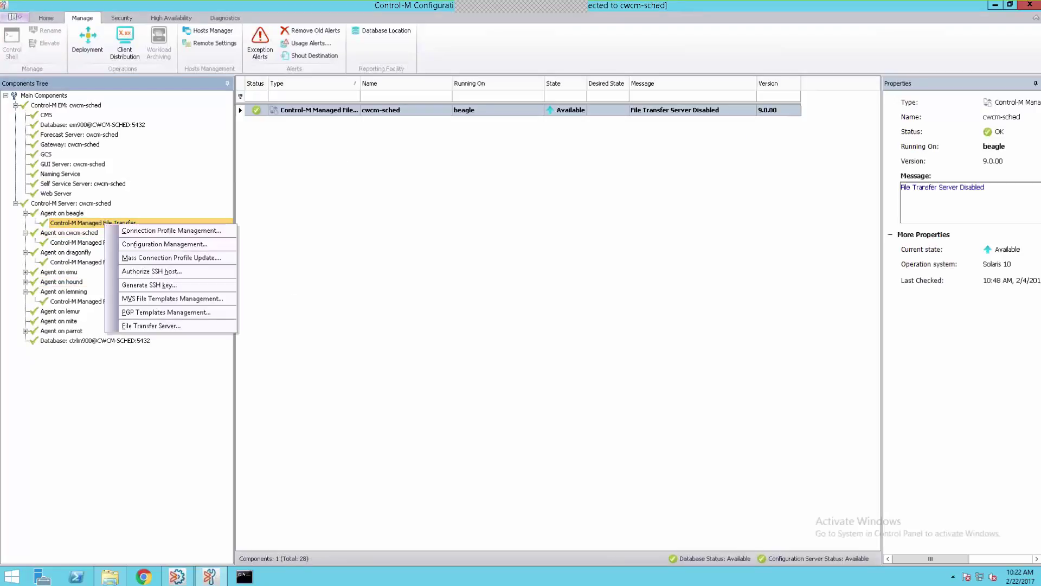
{"action": "left_click", "coordinate": [146, 229]}
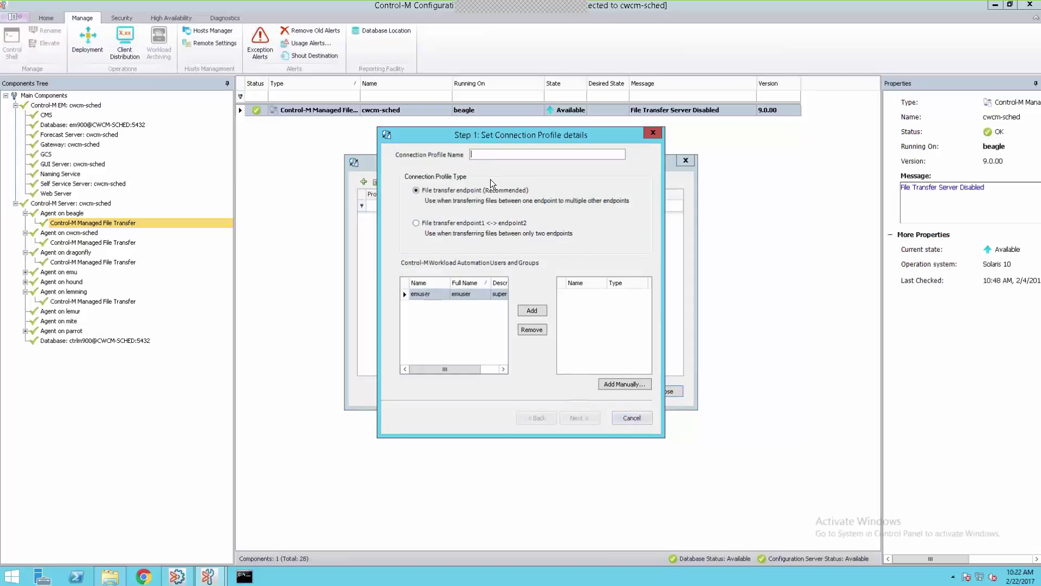
{"action": "type", "text": "money_root"}
Manually authorize the user * for the connection profile and continue to the host details
{"action": "left_click", "coordinate": [623, 384]}
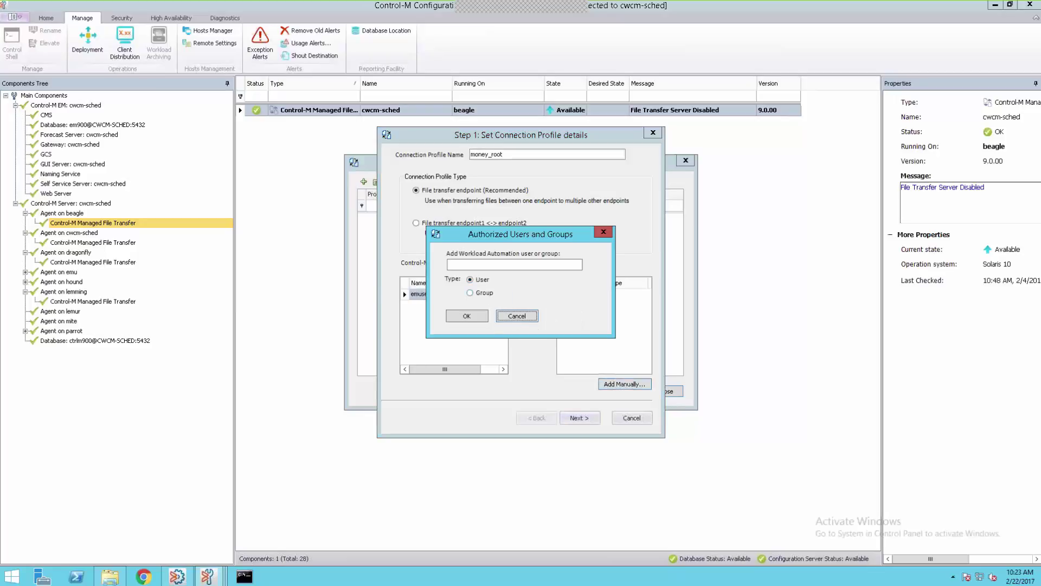
{"action": "left_click", "coordinate": [487, 264]}
{"action": "type", "text": "*"}
{"action": "left_click", "coordinate": [474, 317]}
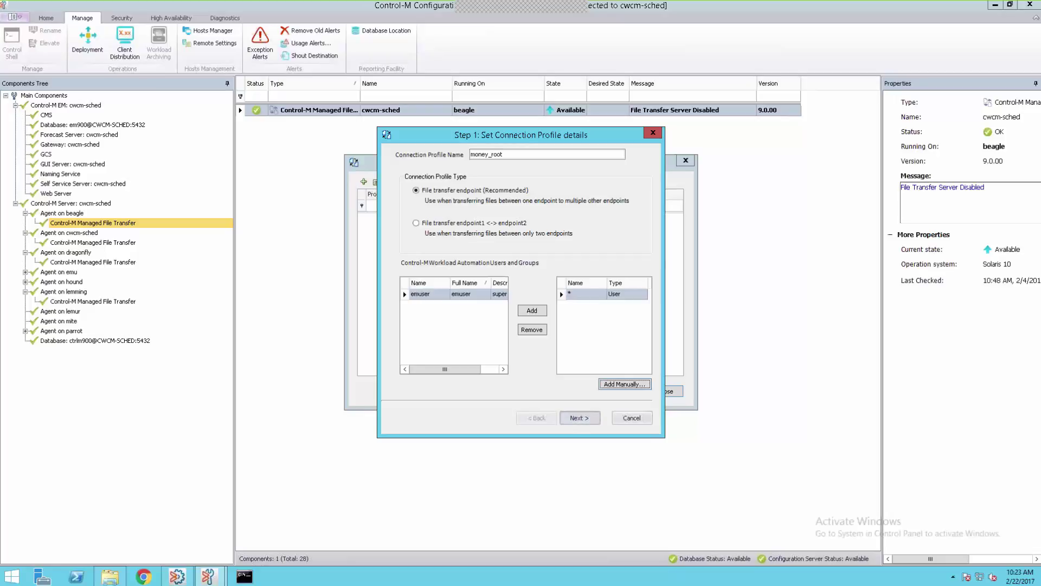
{"action": "left_click", "coordinate": [579, 417]}
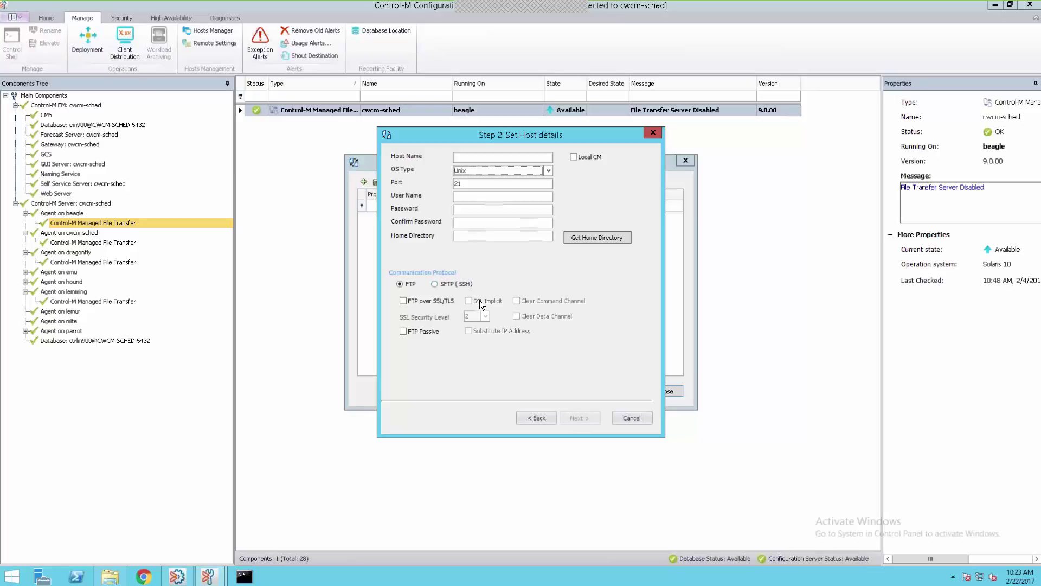
Choose SFTP (SSH) as the communication protocol and enter host name monkey with user name root
{"action": "left_click", "coordinate": [437, 283]}
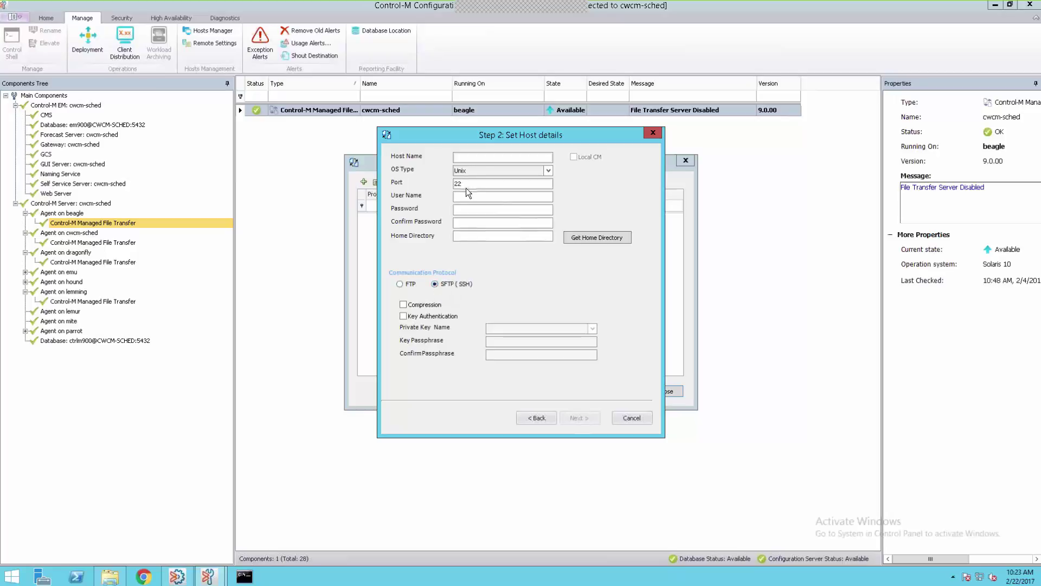
{"action": "left_click", "coordinate": [464, 159]}
{"action": "type", "text": "mon"}
{"action": "type", "text": "key"}
{"action": "type", "text": "root"}
Enter and confirm the host account's password, then continue to the additional parameters
{"action": "key", "text": "Tab"}
{"action": "type", "text": "********"}
{"action": "key", "text": "Tab"}
{"action": "type", "text": "*********"}
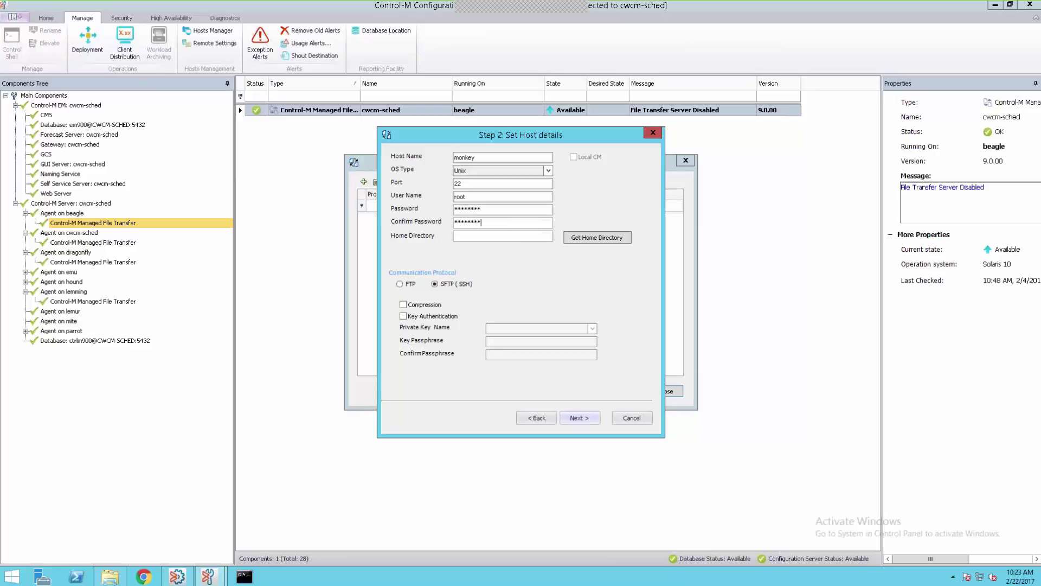
{"action": "left_click", "coordinate": [572, 235]}
{"action": "left_click", "coordinate": [456, 236]}
{"action": "left_click", "coordinate": [579, 418]}
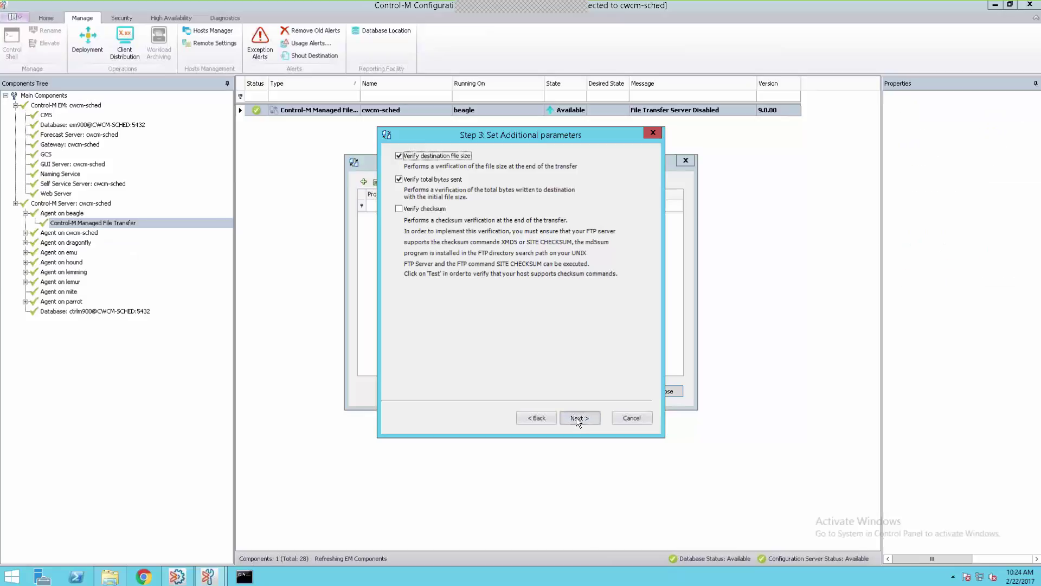
Accept the default verification parameters, finish adding the connection profile and close Connection Profile Management
{"action": "left_click", "coordinate": [576, 418]}
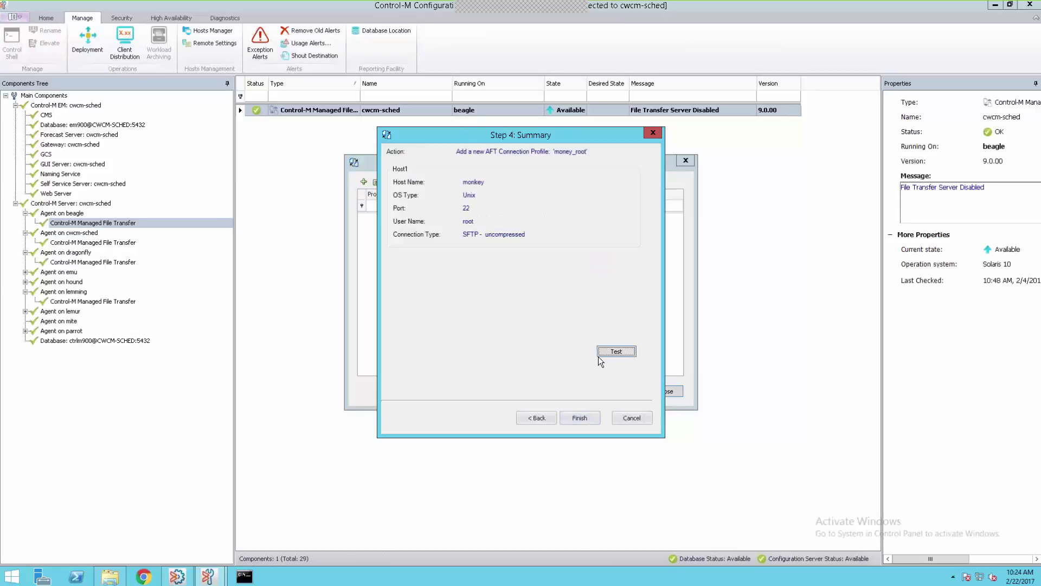
{"action": "left_click", "coordinate": [591, 421]}
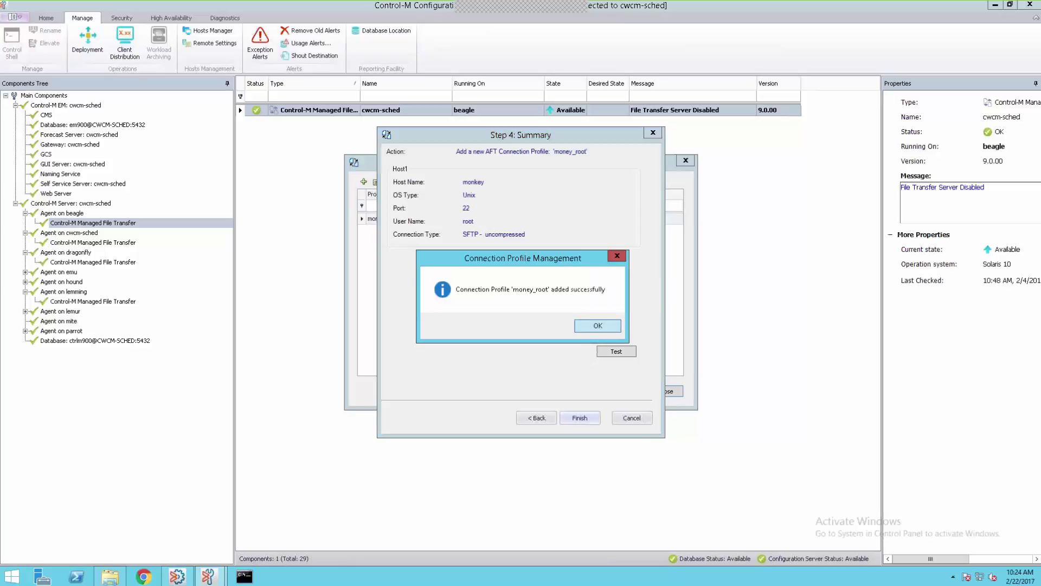
{"action": "key", "text": "Return"}
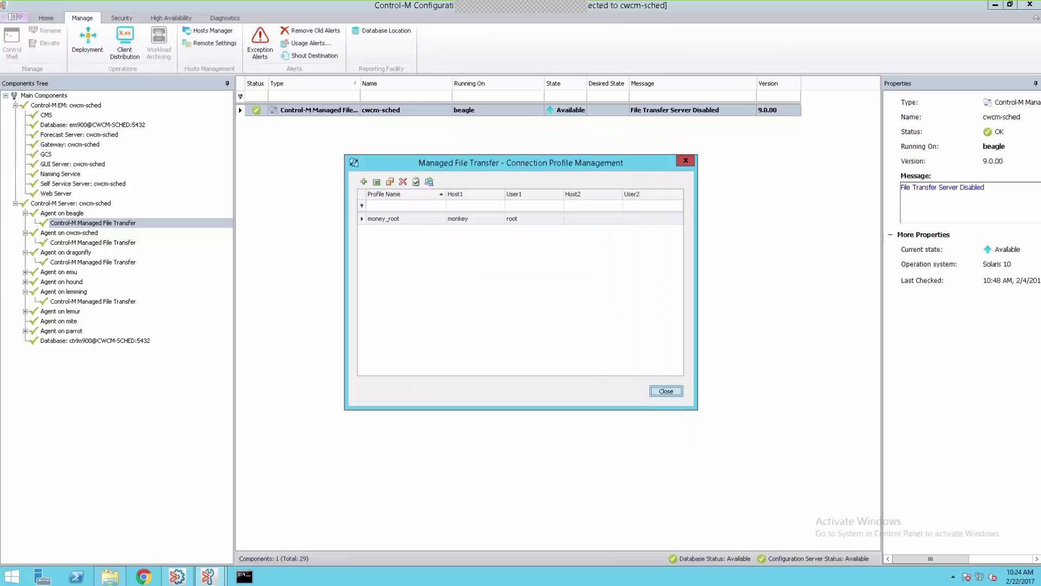
{"action": "left_click", "coordinate": [666, 391]}
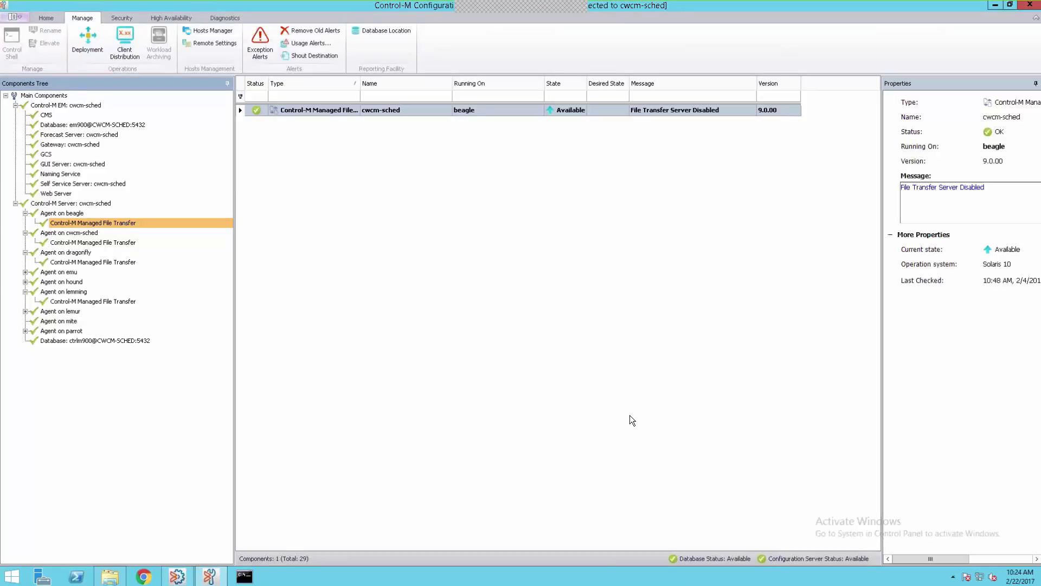
Switch to the Control-M Workload Automation client and add a File Transfer job to a new blank planning workspace
{"action": "left_click", "coordinate": [182, 577]}
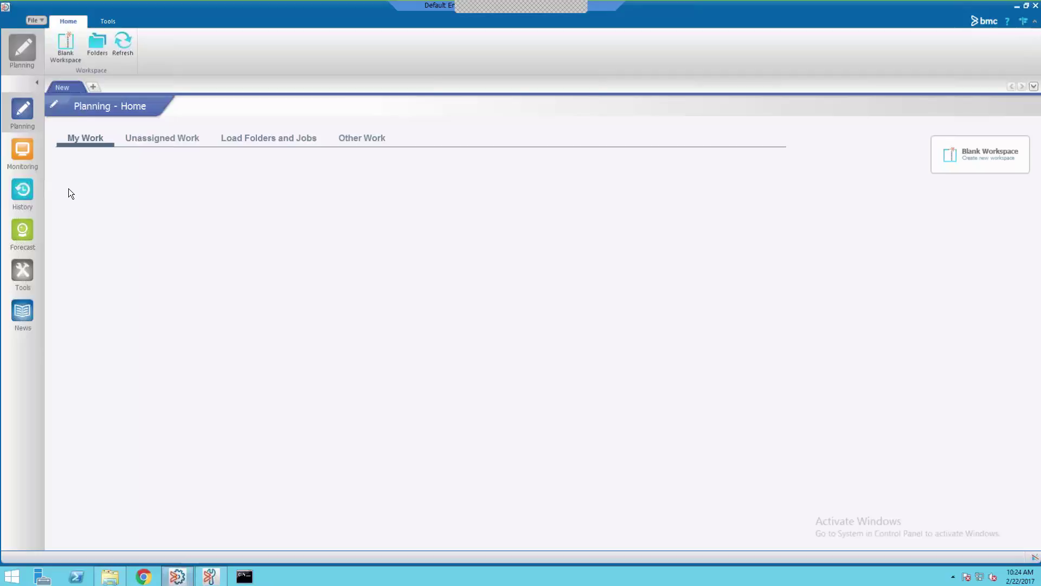
{"action": "left_click", "coordinate": [66, 46]}
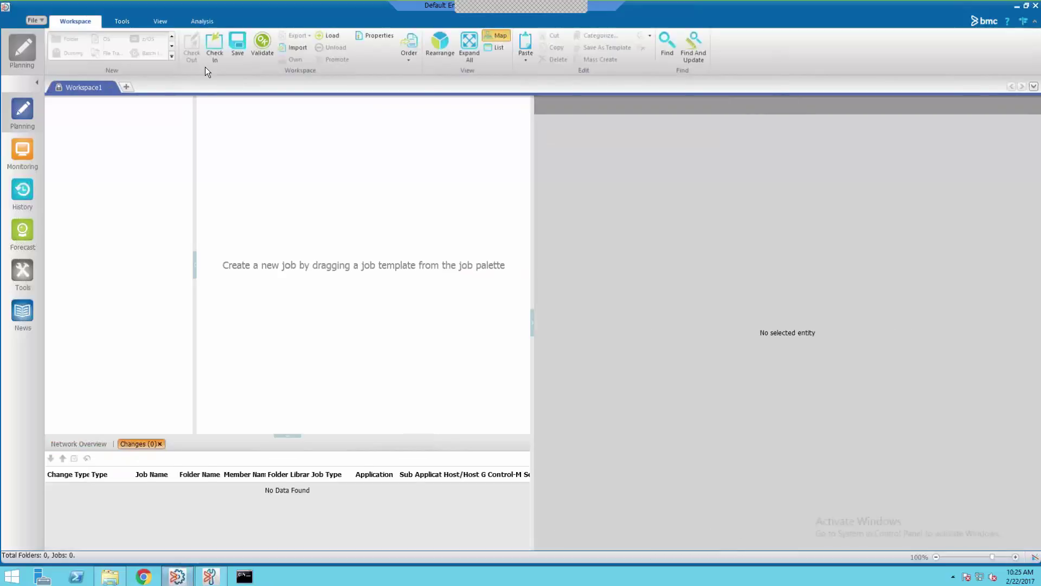
{"action": "left_click_drag", "start_coordinate": [112, 56], "coordinate": [249, 204]}
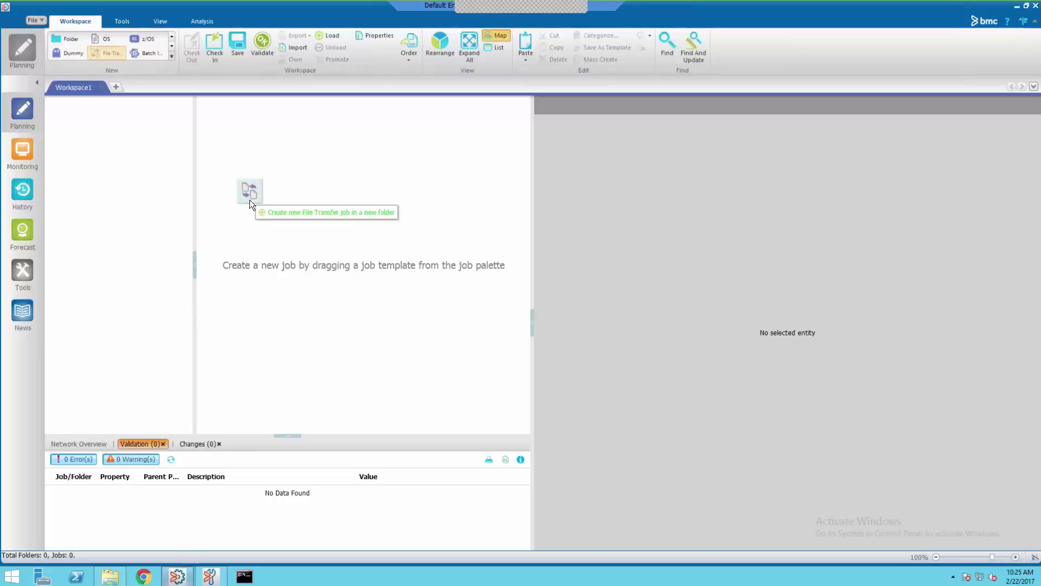
{"action": "left_click_drag", "start_coordinate": [249, 200], "coordinate": [249, 199]}
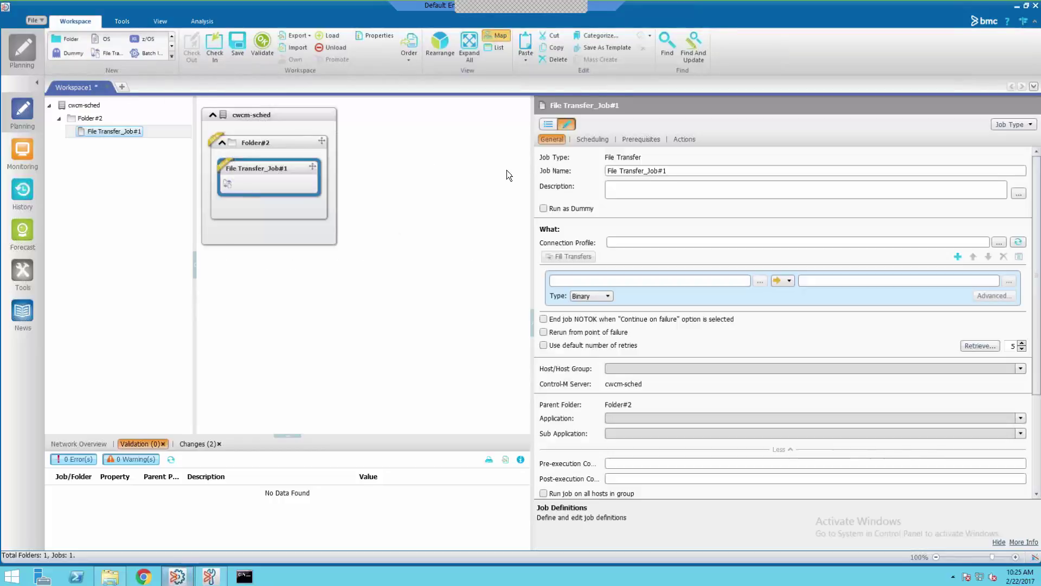
Rename the job's parent folder as demo and set its order method to None (Manual Order)
{"action": "left_click", "coordinate": [286, 153]}
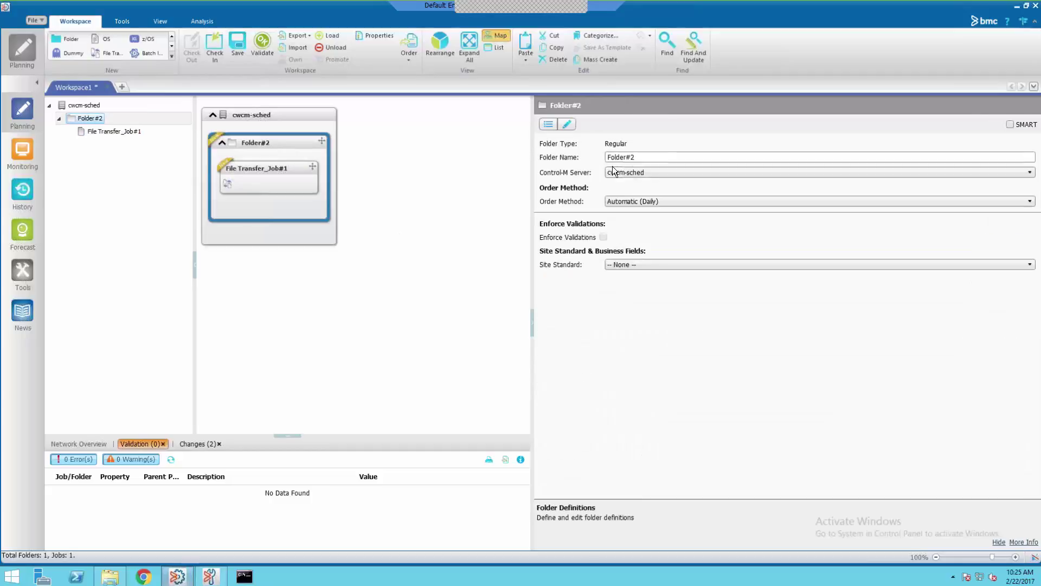
{"action": "double_click", "coordinate": [660, 157]}
{"action": "type", "text": "demo"}
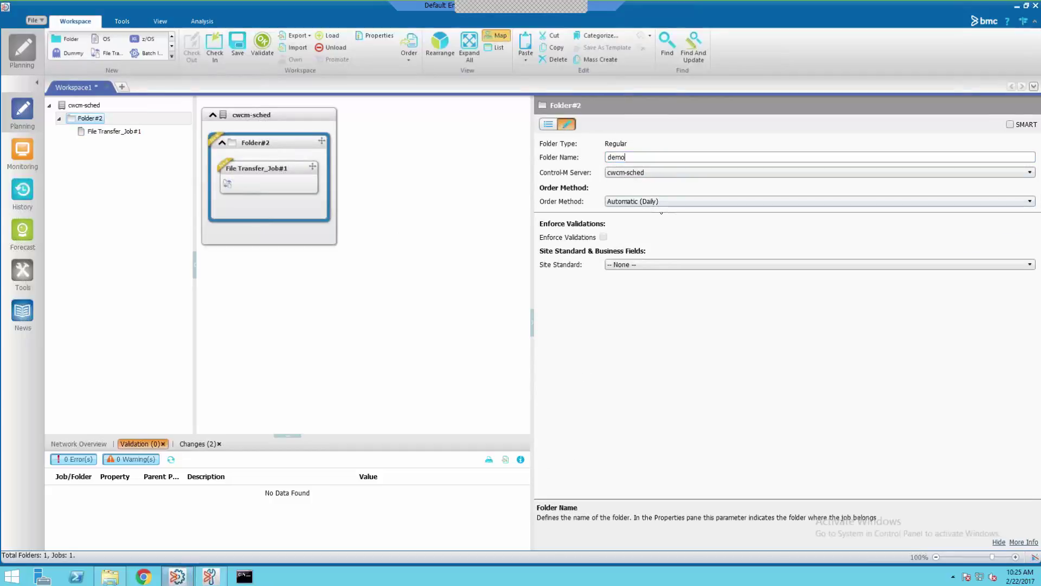
{"action": "left_click", "coordinate": [647, 201]}
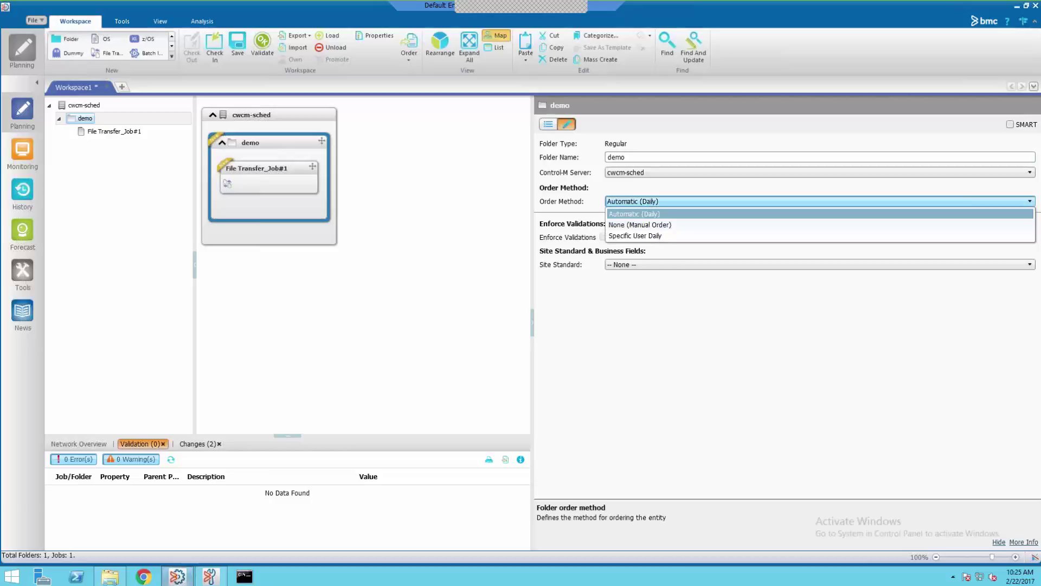
{"action": "left_click", "coordinate": [641, 224]}
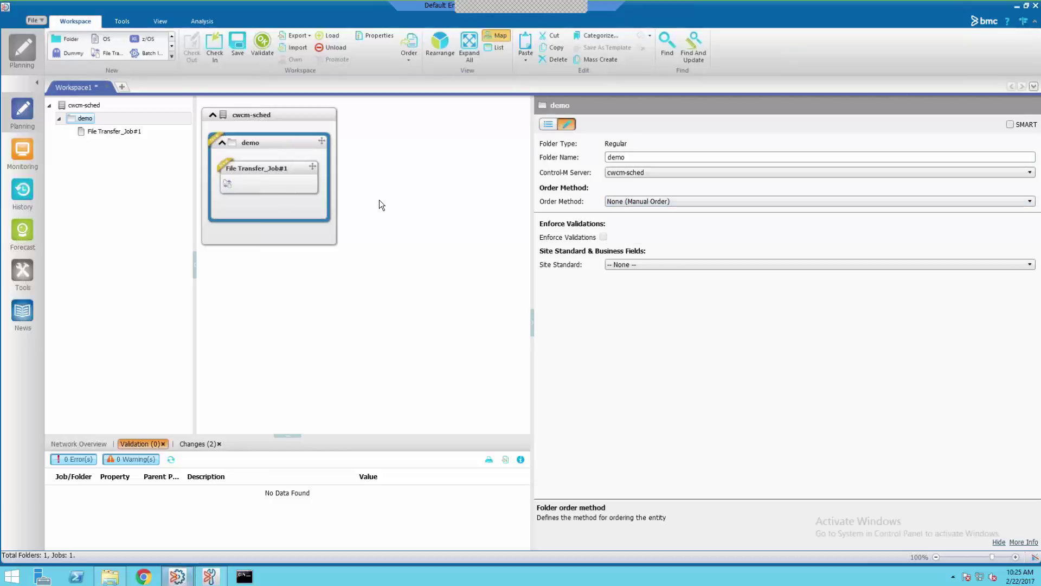
Rename the file transfer job as demo_job
{"action": "left_click", "coordinate": [291, 188]}
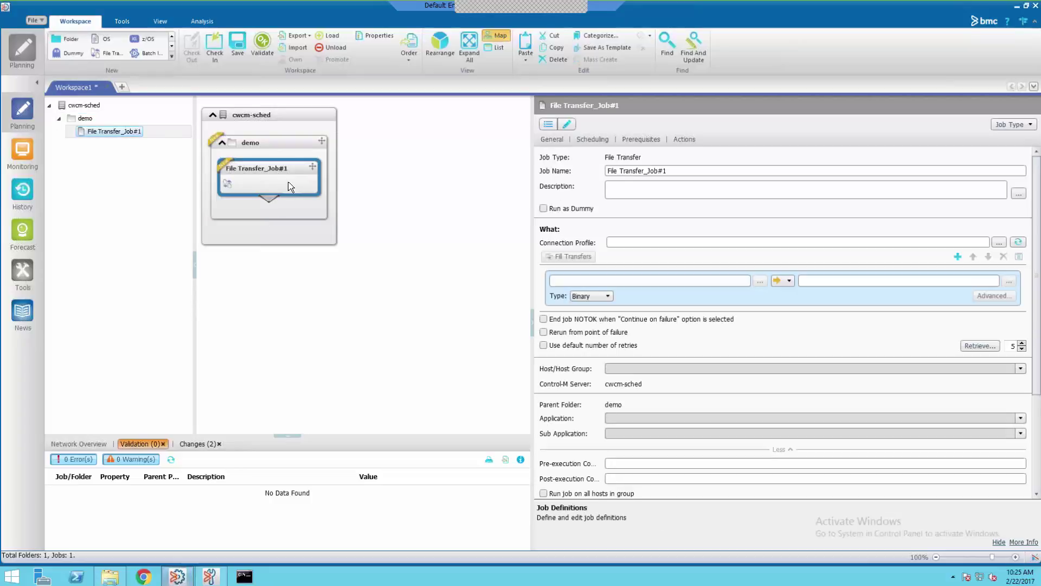
{"action": "type", "text": "demo_job"}
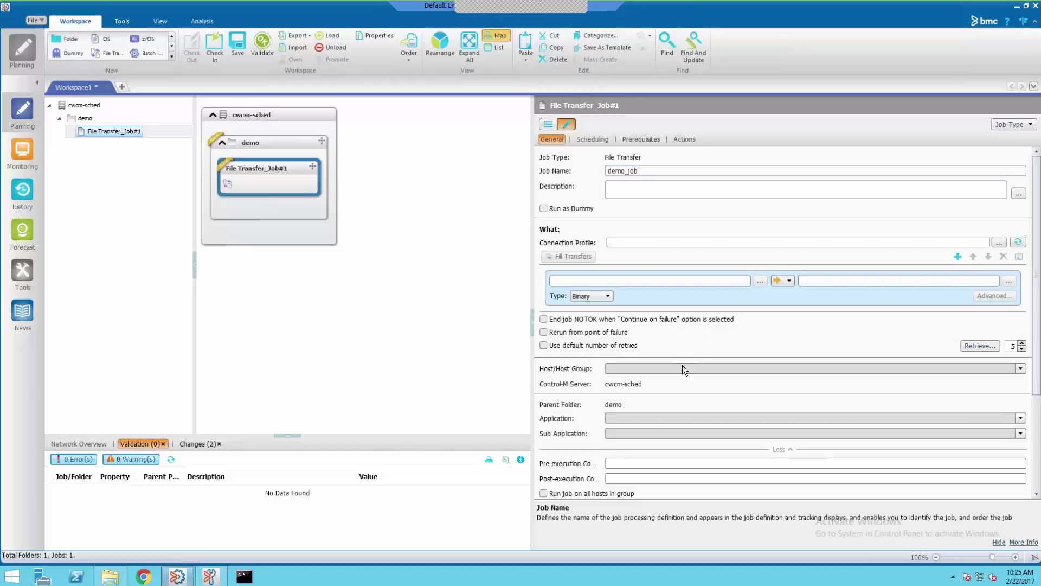
{"action": "left_click", "coordinate": [667, 368]}
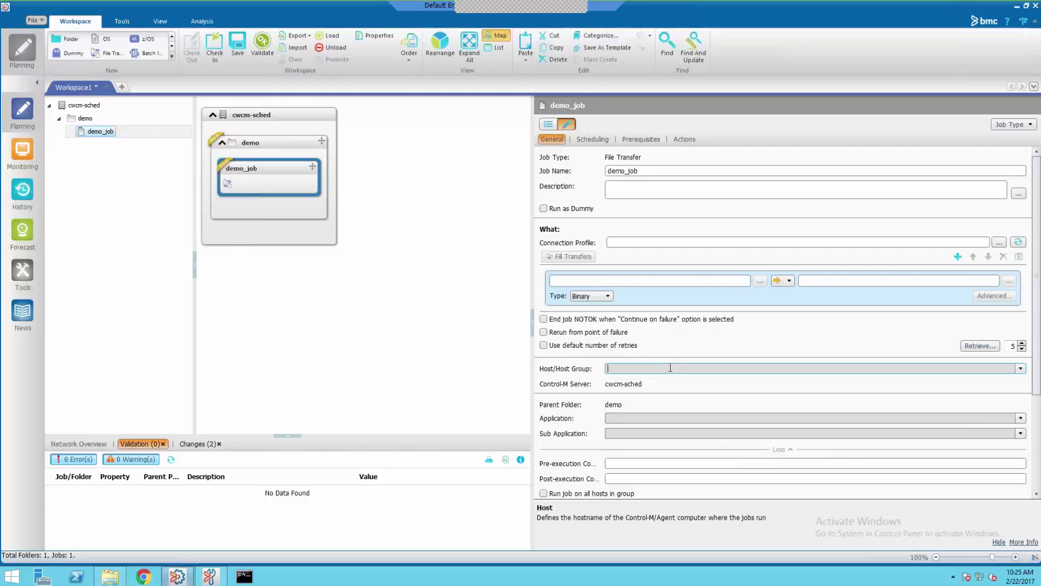
{"action": "mouse_move", "coordinate": [605, 384]}
{"action": "left_mouse_down"}
{"action": "mouse_move", "coordinate": [643, 384]}
{"action": "mouse_move", "coordinate": [606, 386]}
{"action": "left_mouse_up"}
Assign connection profiles from cwcm-sched to demo_job, with lemming_root as host 1 and cwcm_local as host 2
{"action": "left_click", "coordinate": [999, 241]}
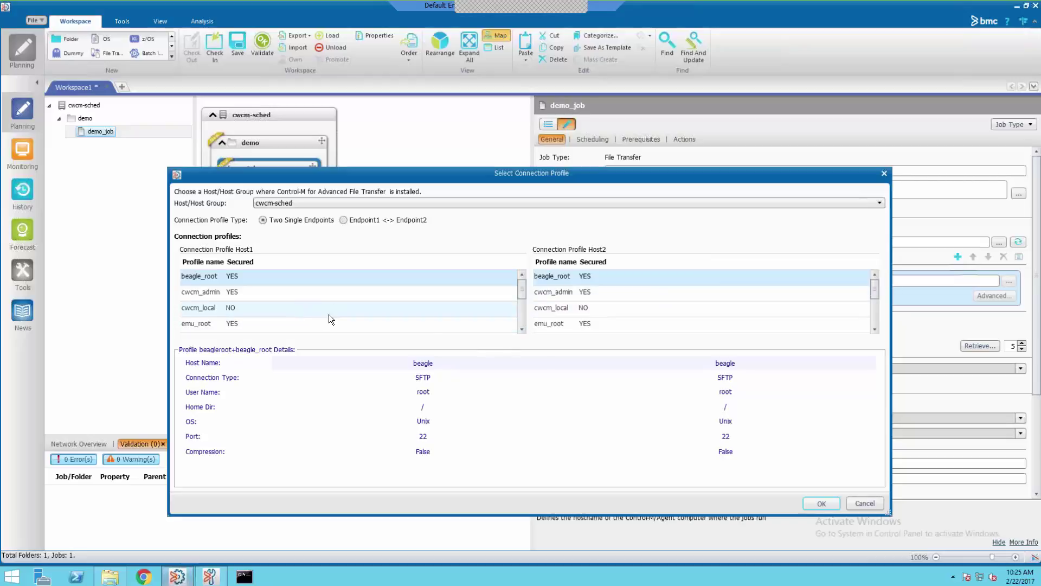
{"action": "left_click", "coordinate": [522, 328]}
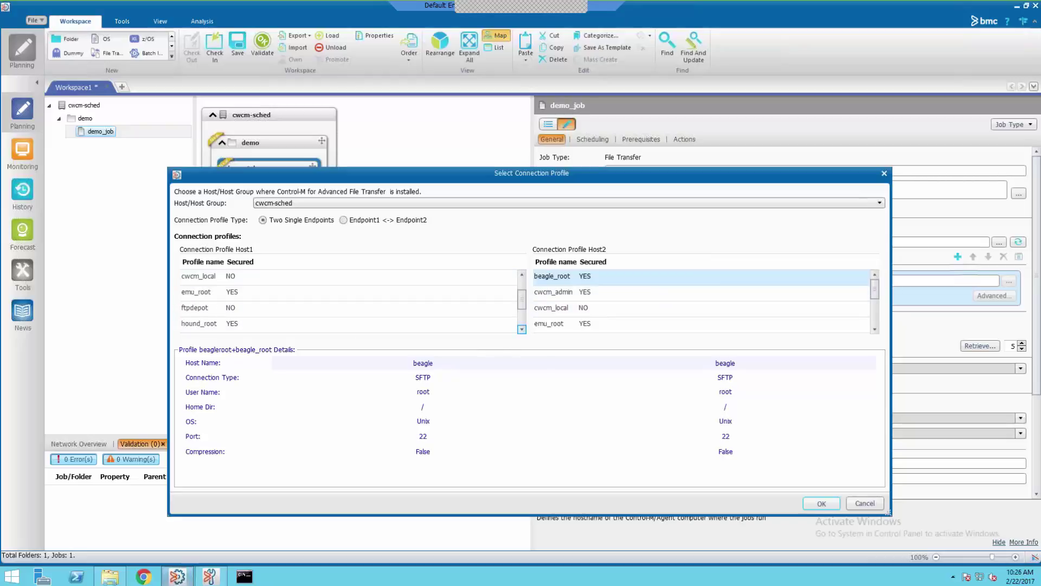
{"action": "left_click", "coordinate": [522, 328]}
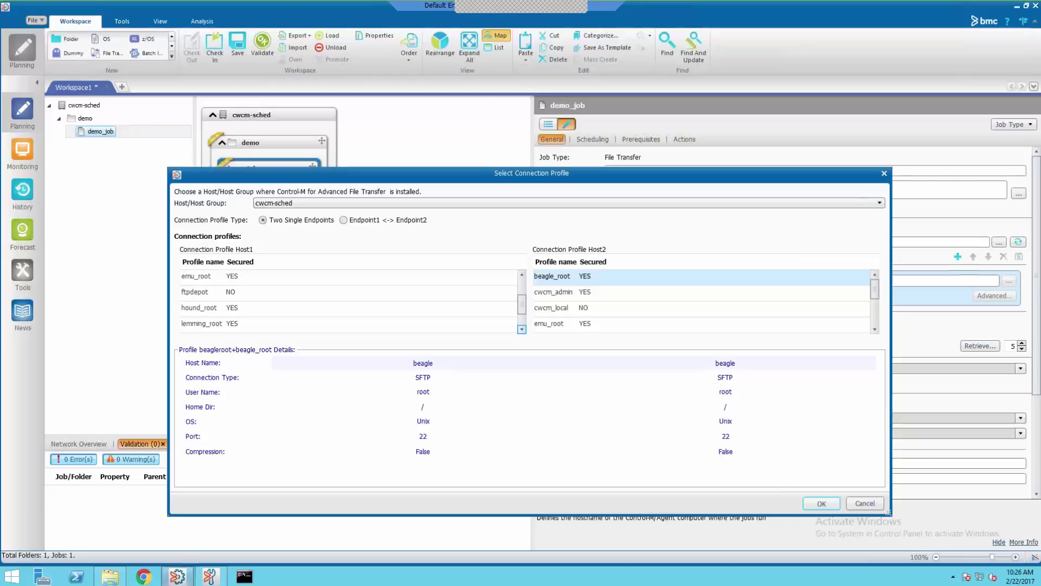
{"action": "left_click", "coordinate": [362, 331]}
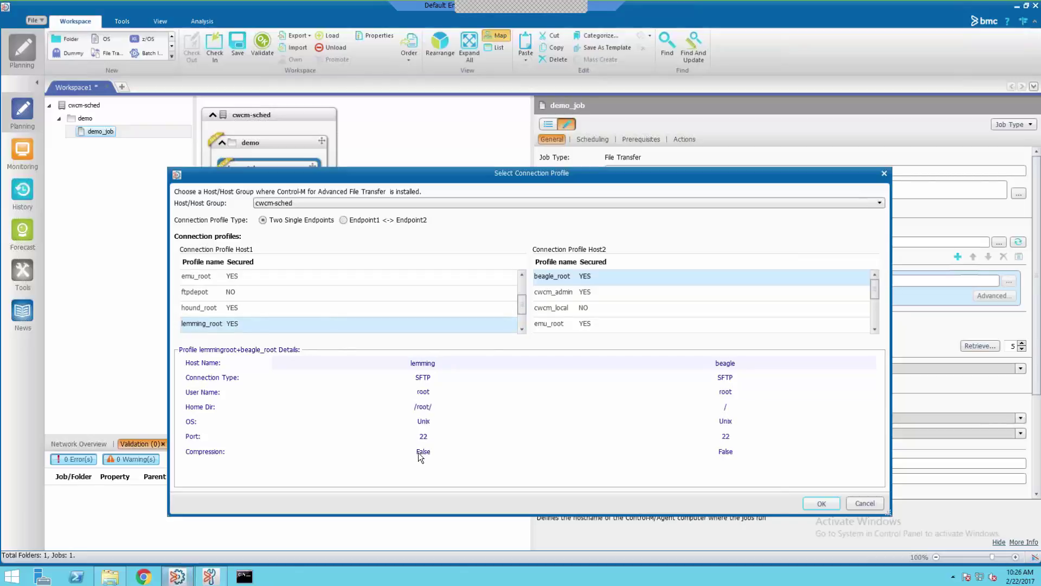
{"action": "left_click", "coordinate": [721, 309]}
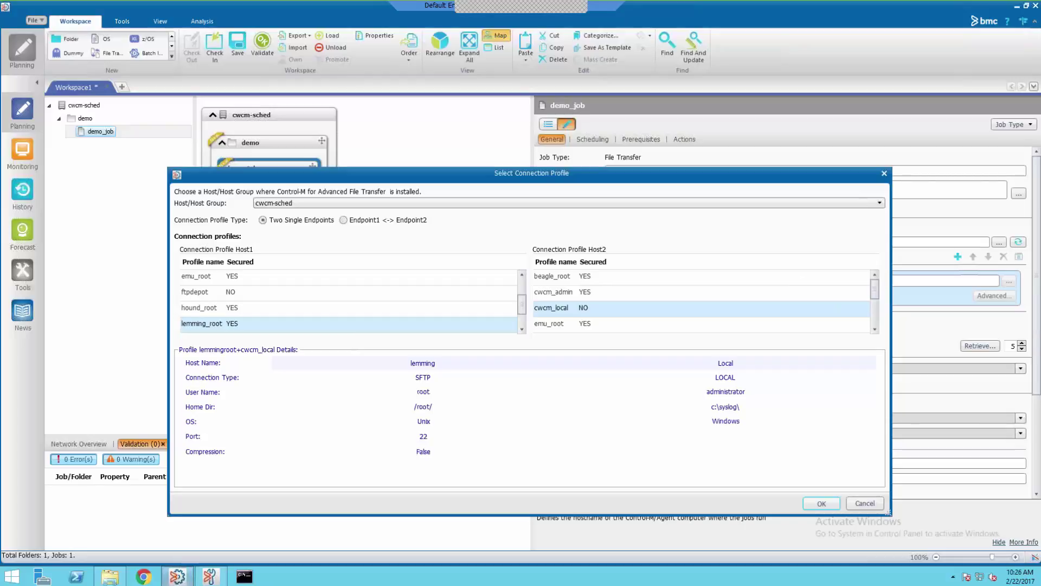
{"action": "left_click", "coordinate": [821, 503]}
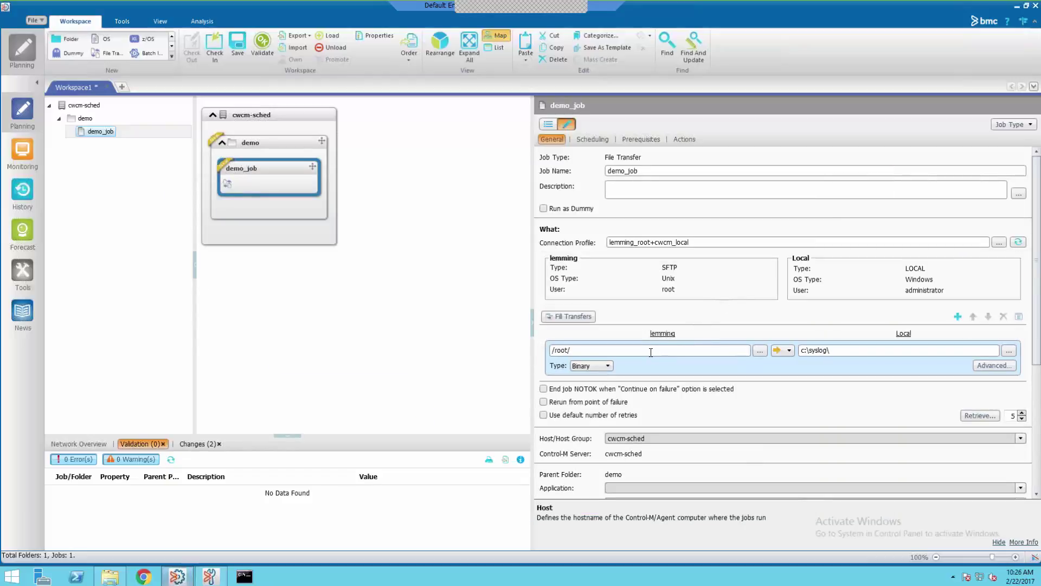
Set demo_job's source file path on lemming to /var/log/secure
{"action": "key", "text": "ctrl+a"}
{"action": "type", "text": "/var/log/secure"}
{"action": "left_click", "coordinate": [857, 350]}
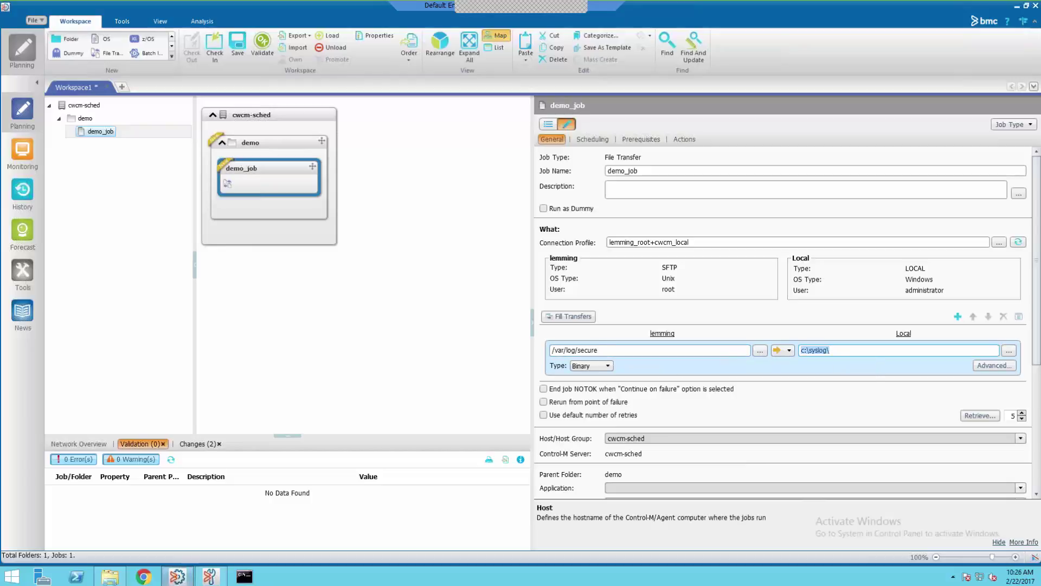
Order demo_job with the default parameters, checking in the entire workspace
{"action": "left_click", "coordinate": [257, 161]}
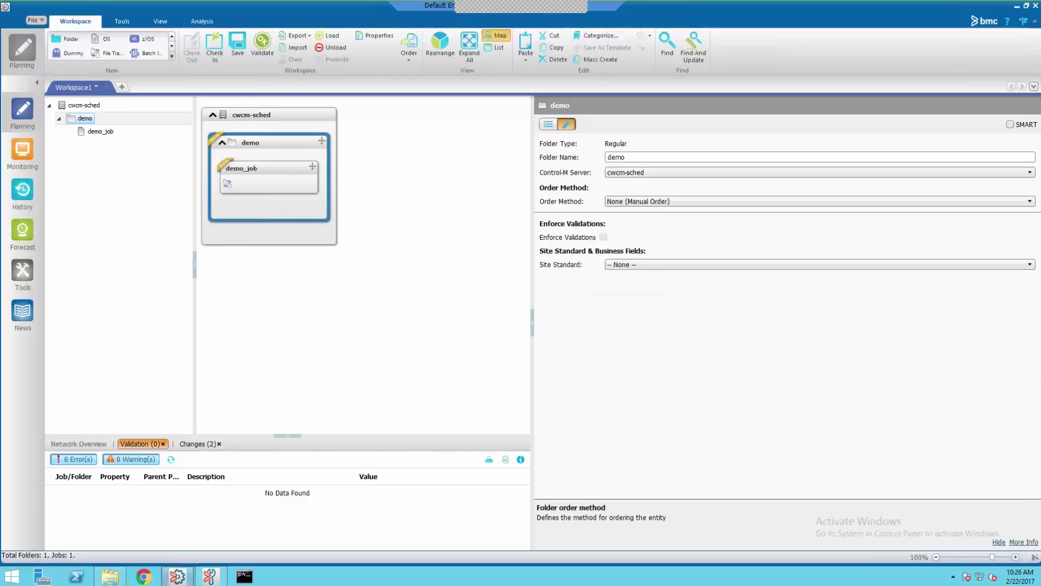
{"action": "right_click", "coordinate": [248, 177]}
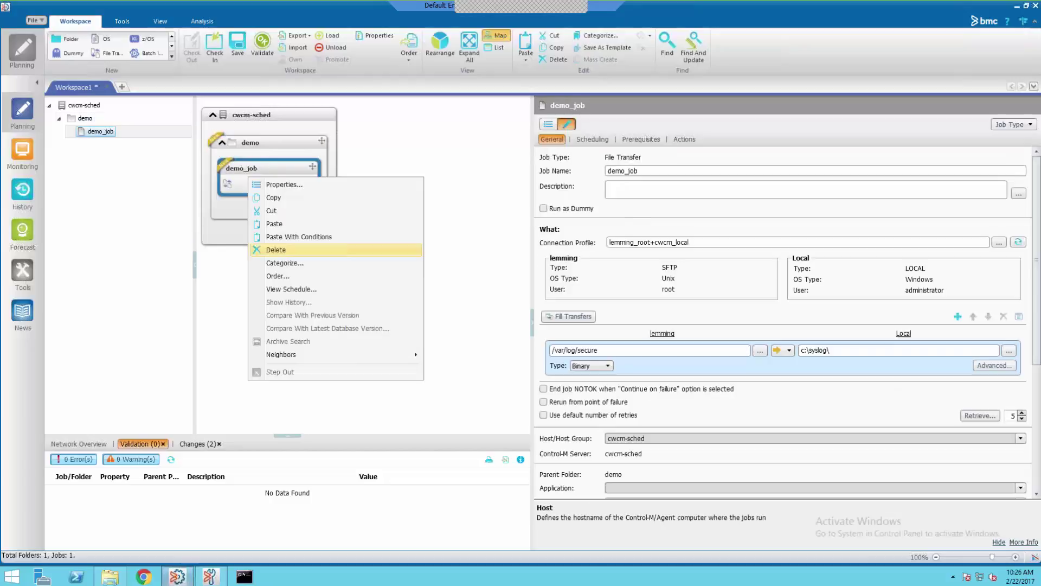
{"action": "left_click", "coordinate": [278, 277]}
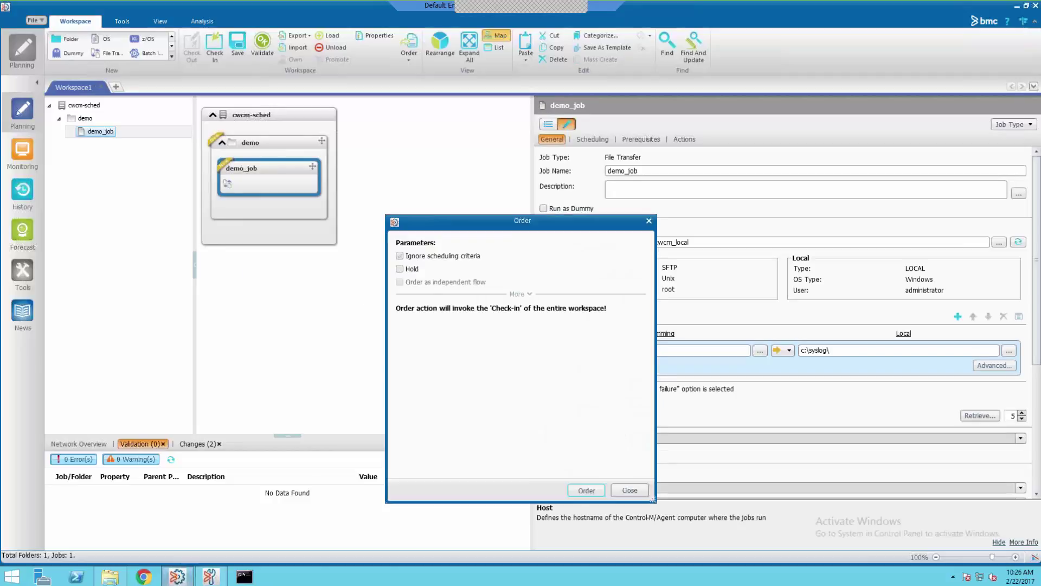
{"action": "left_click", "coordinate": [586, 490]}
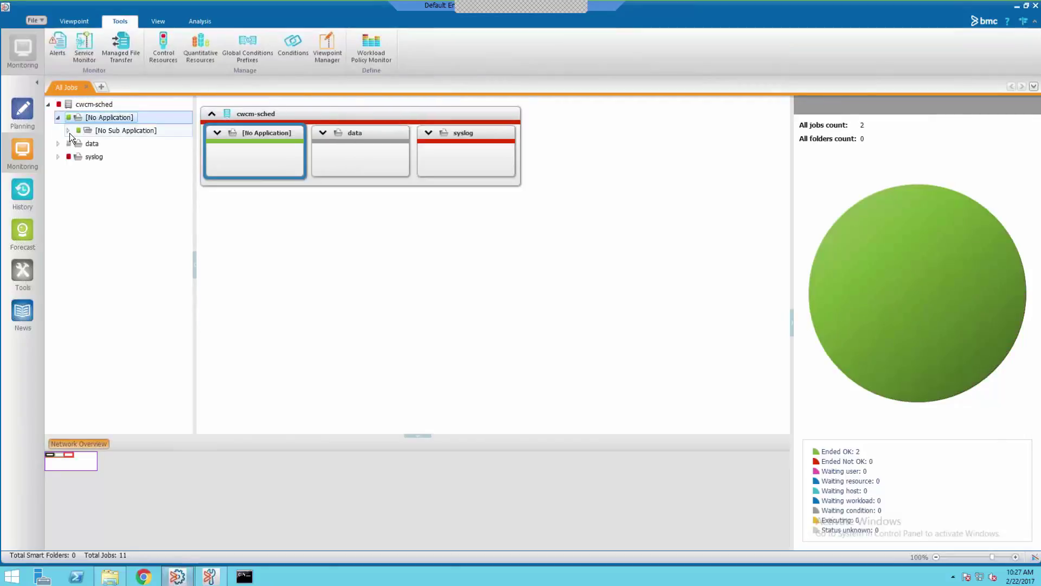
Expand the jobs without an application or sub application in Monitoring and view demo_job's output
{"action": "left_click", "coordinate": [68, 131]}
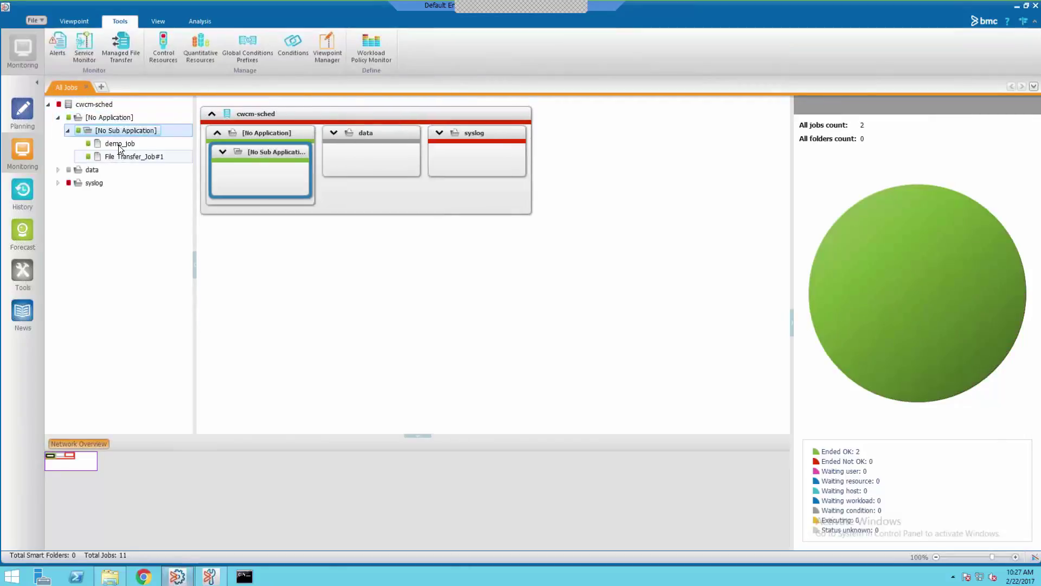
{"action": "left_click", "coordinate": [119, 143]}
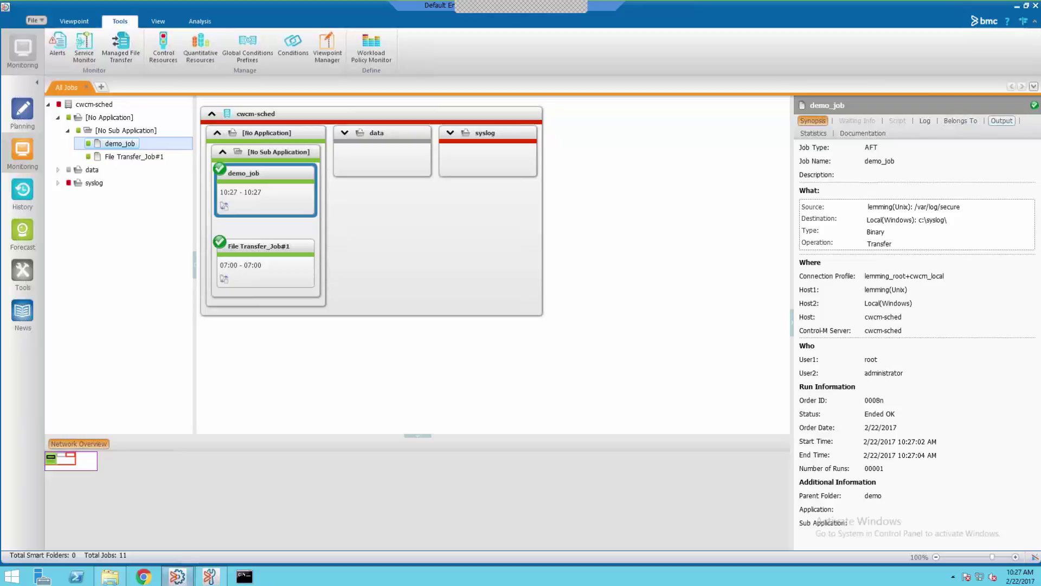
{"action": "left_click", "coordinate": [1001, 120]}
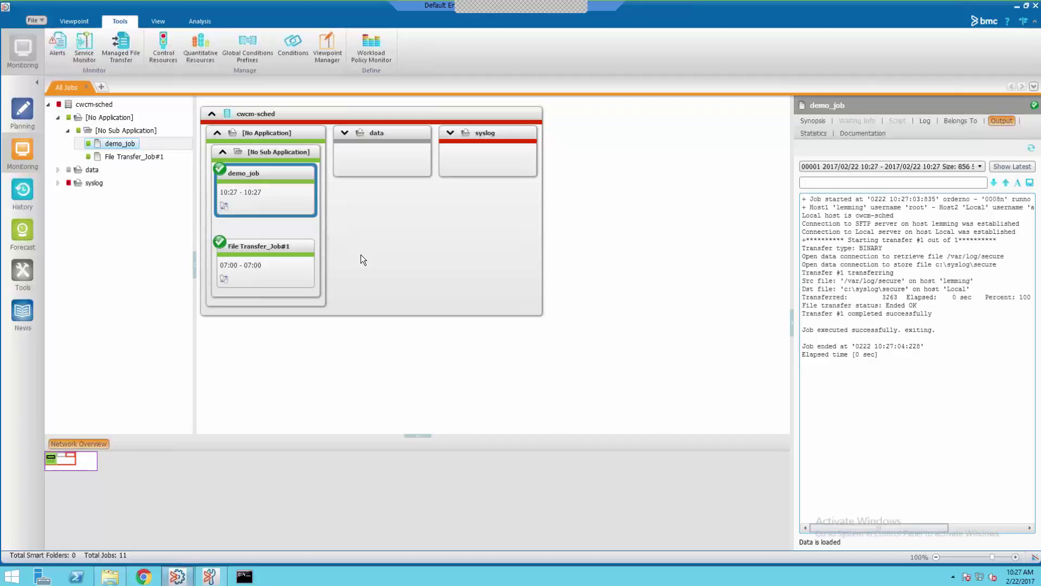
Review the Managed File Transfer dashboard and inspect the job output of the failed messages1 transfer from emu
{"action": "left_click", "coordinate": [117, 60]}
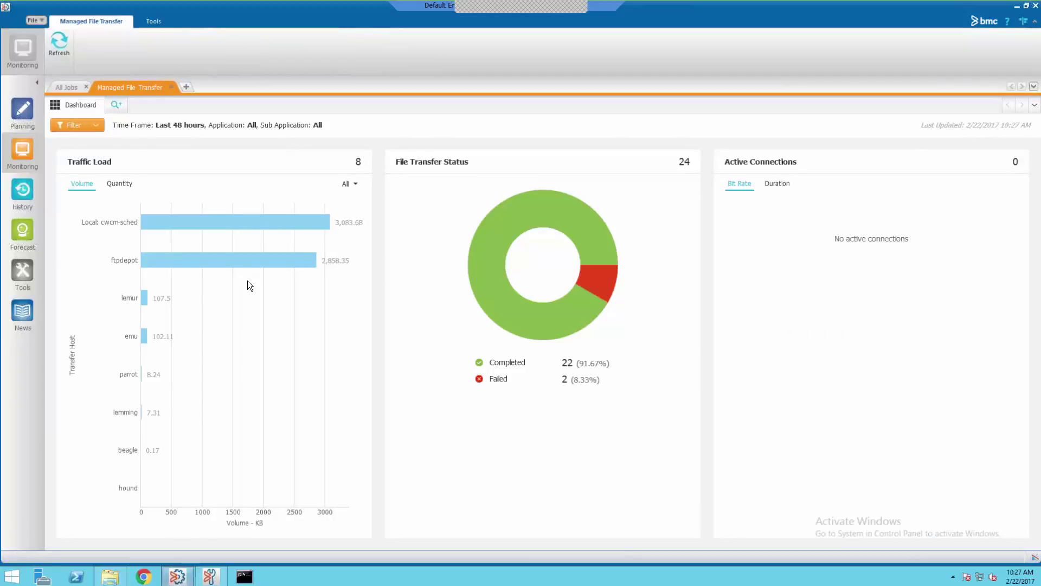
{"action": "mouse_move", "coordinate": [232, 227]}
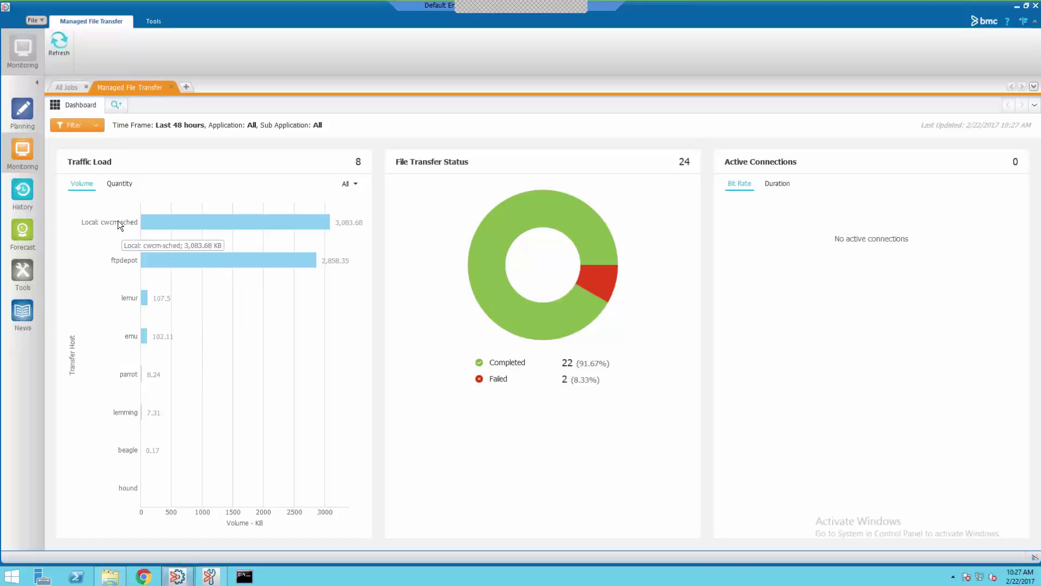
{"action": "mouse_move", "coordinate": [162, 227]}
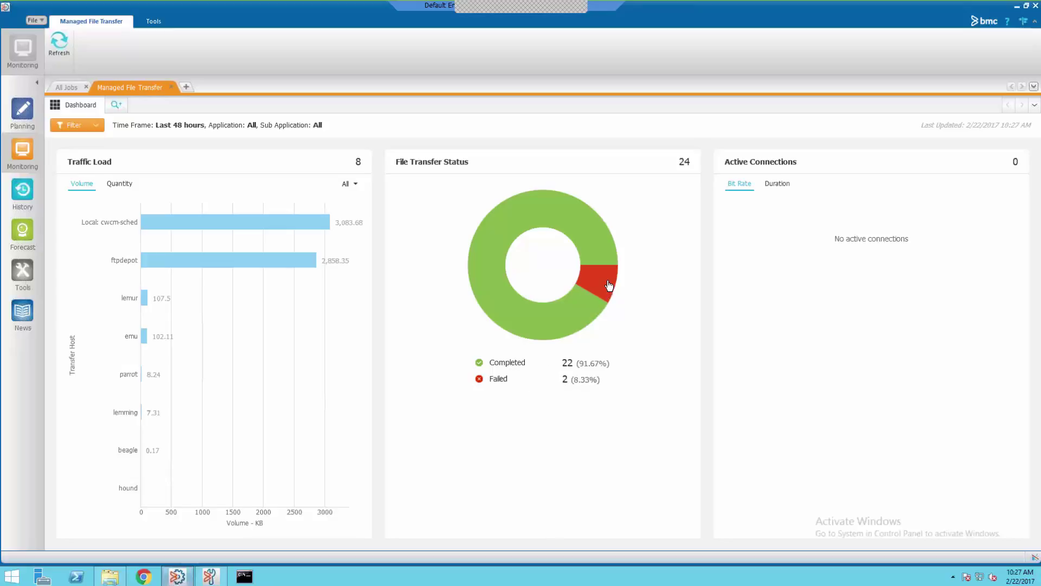
{"action": "mouse_move", "coordinate": [609, 286]}
{"action": "left_click", "coordinate": [610, 286]}
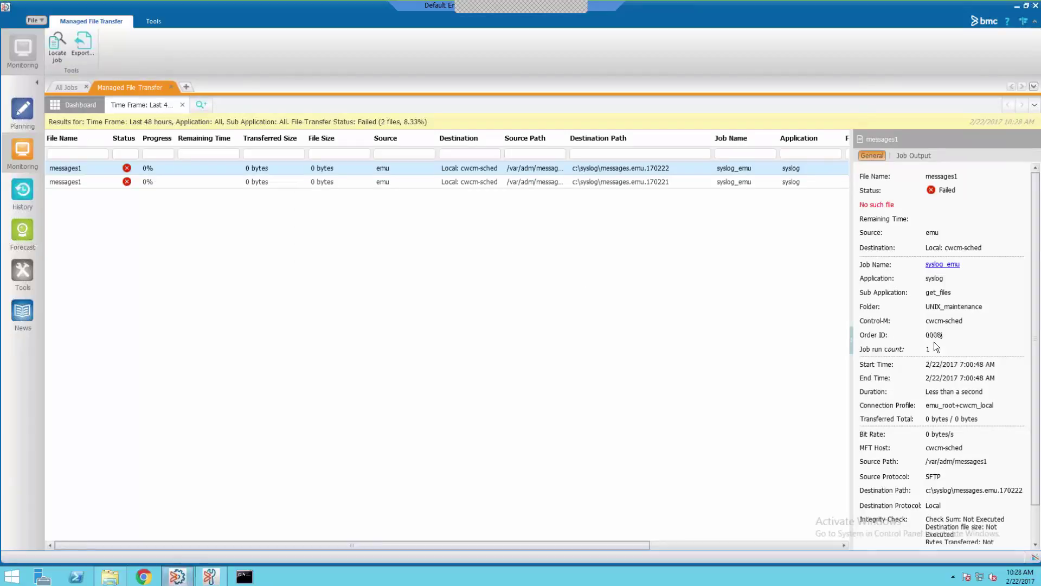
{"action": "left_click", "coordinate": [913, 155]}
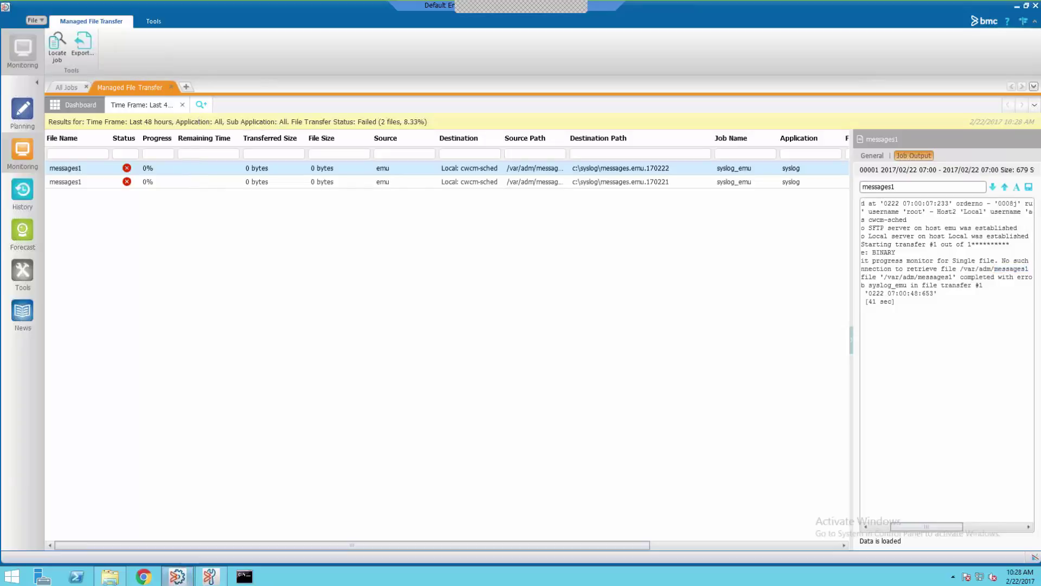
Run a new advanced file transfer search for the file name resolv over the last 48 hours
{"action": "left_click", "coordinate": [201, 105]}
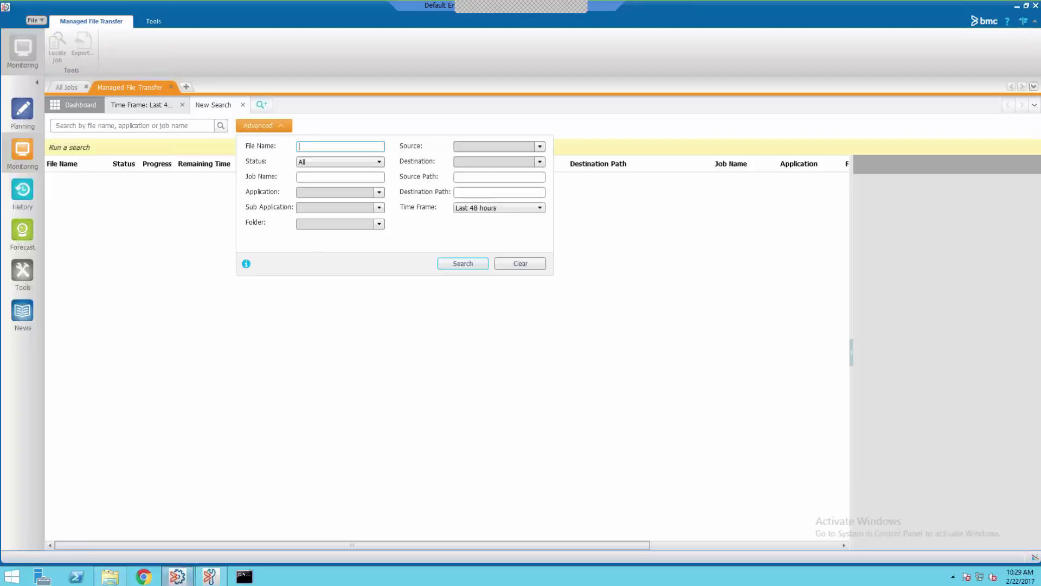
{"action": "type", "text": "resolv"}
{"action": "key", "text": "Return"}
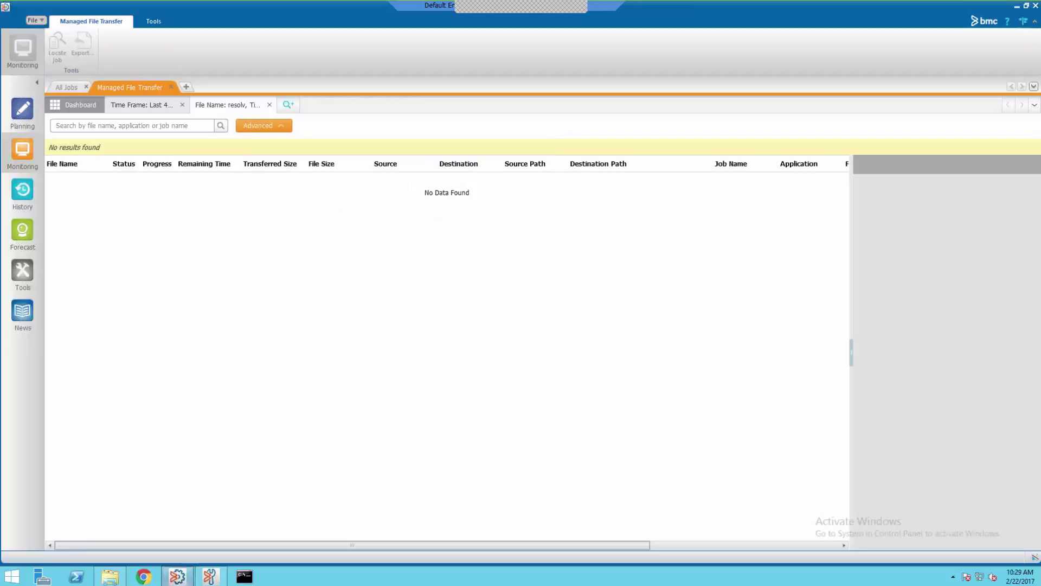
Search the file transfers for messages and view the details of the earlier transfer from hound
{"action": "left_click", "coordinate": [269, 129]}
{"action": "left_click", "coordinate": [201, 126]}
{"action": "type", "text": "messages"}
{"action": "key", "text": "Return"}
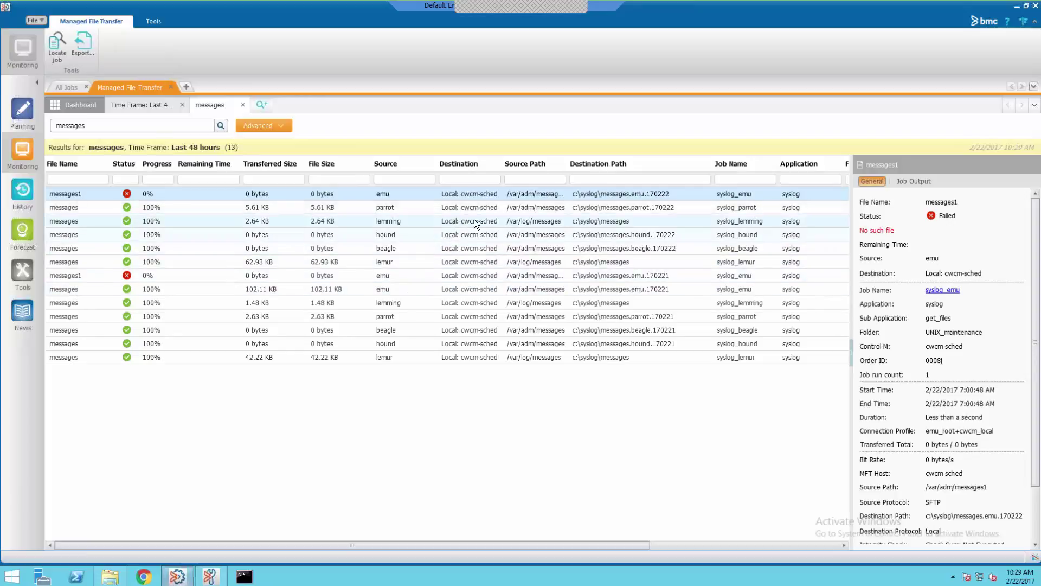
{"action": "left_click", "coordinate": [492, 343]}
{"action": "left_click", "coordinate": [275, 127]}
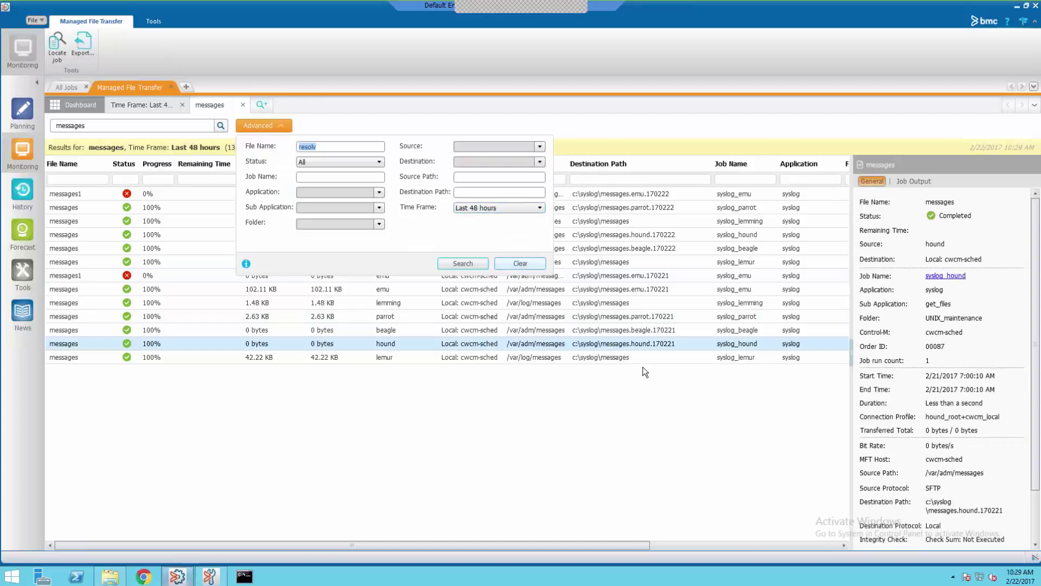
{"action": "left_click", "coordinate": [673, 344]}
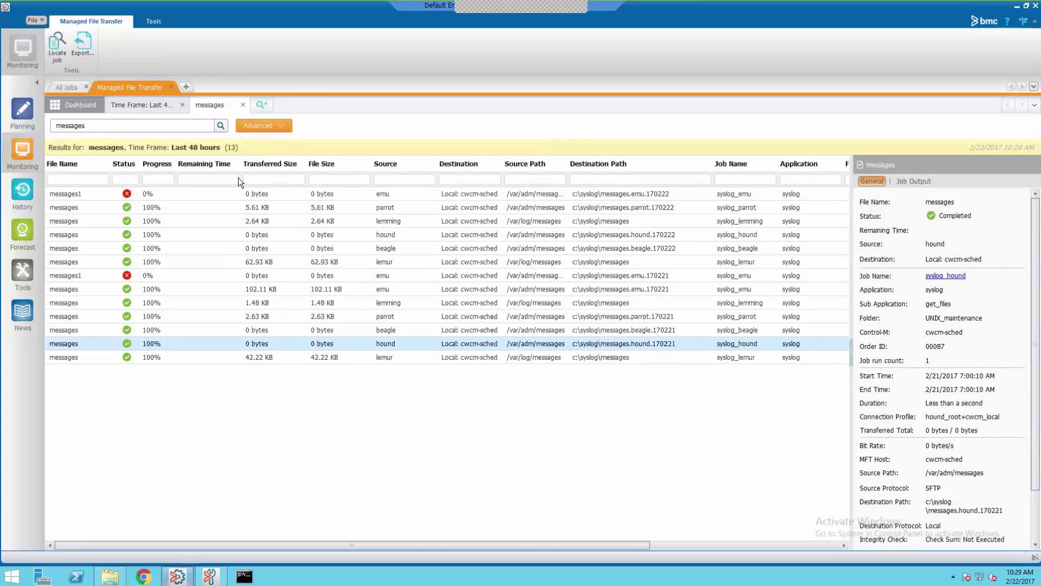
Return to the transfer dashboard, list the files behind ftpdepot's traffic volume, and inspect an earlier data_retreival transfer
{"action": "left_click", "coordinate": [80, 107]}
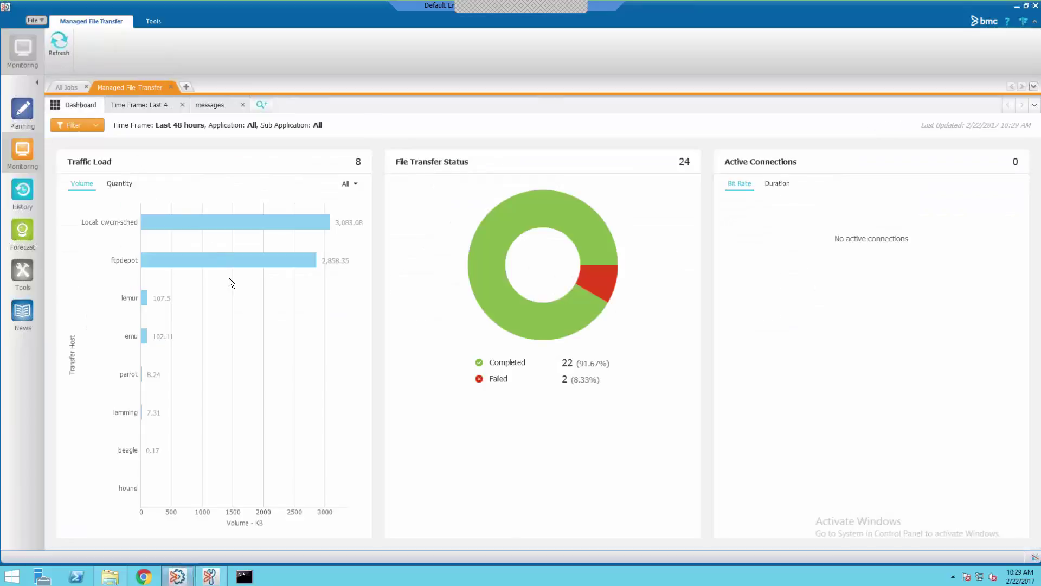
{"action": "mouse_move", "coordinate": [204, 265]}
{"action": "left_click", "coordinate": [203, 260]}
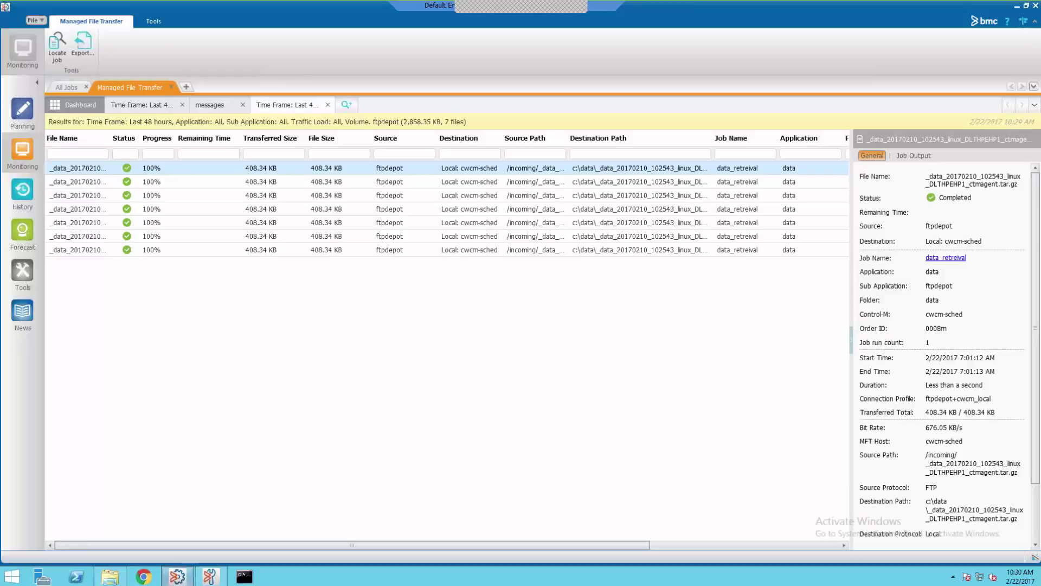
{"action": "left_click", "coordinate": [238, 234]}
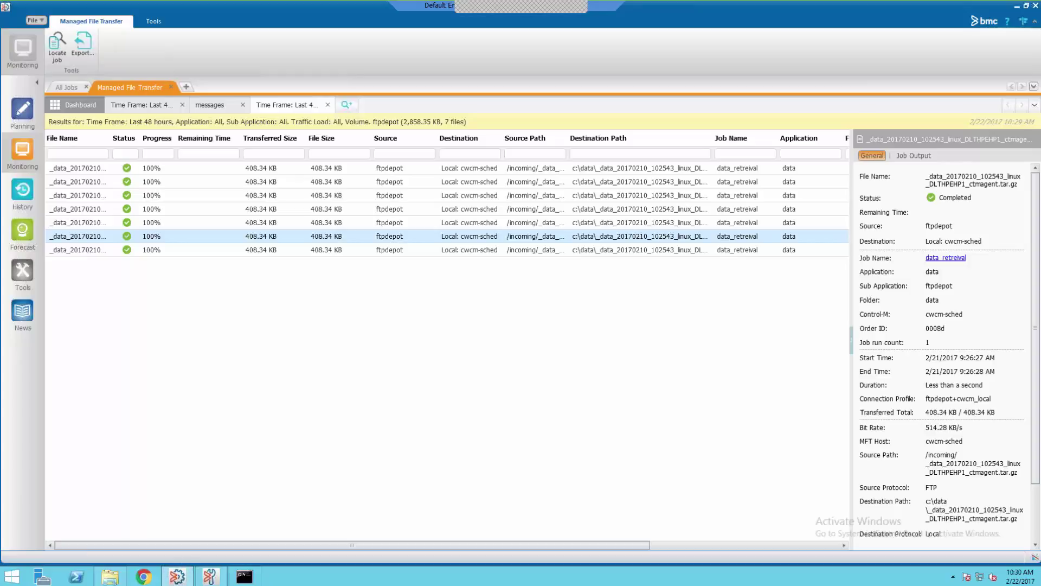
Switch to Command Prompt and run emmftcli with the account password on cwcm-sched, exporting a -search -f "*" -d30 query to c:\temp\file.csv
{"action": "left_click", "coordinate": [244, 576]}
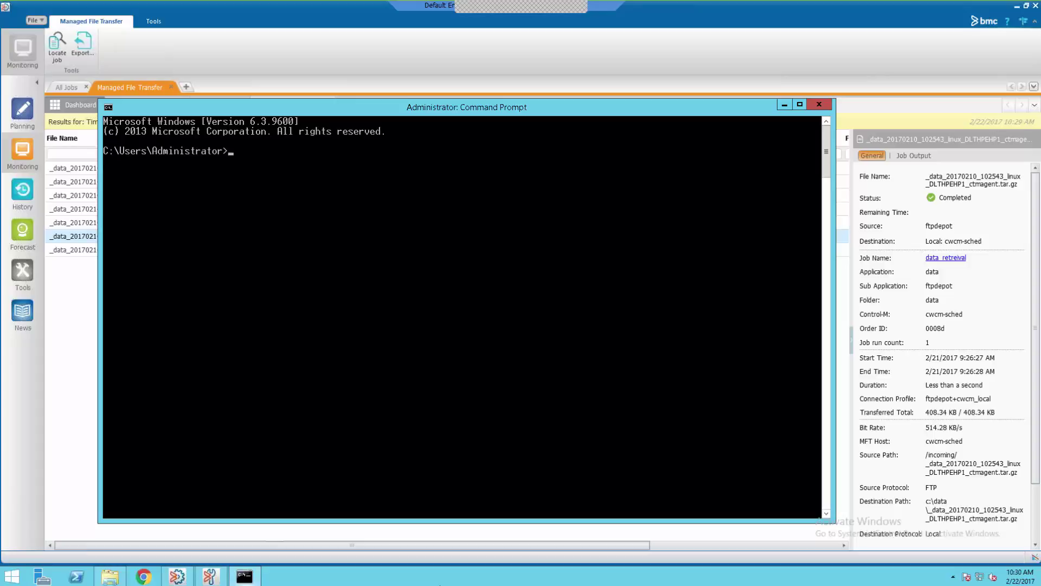
{"action": "right_click", "coordinate": [348, 342]}
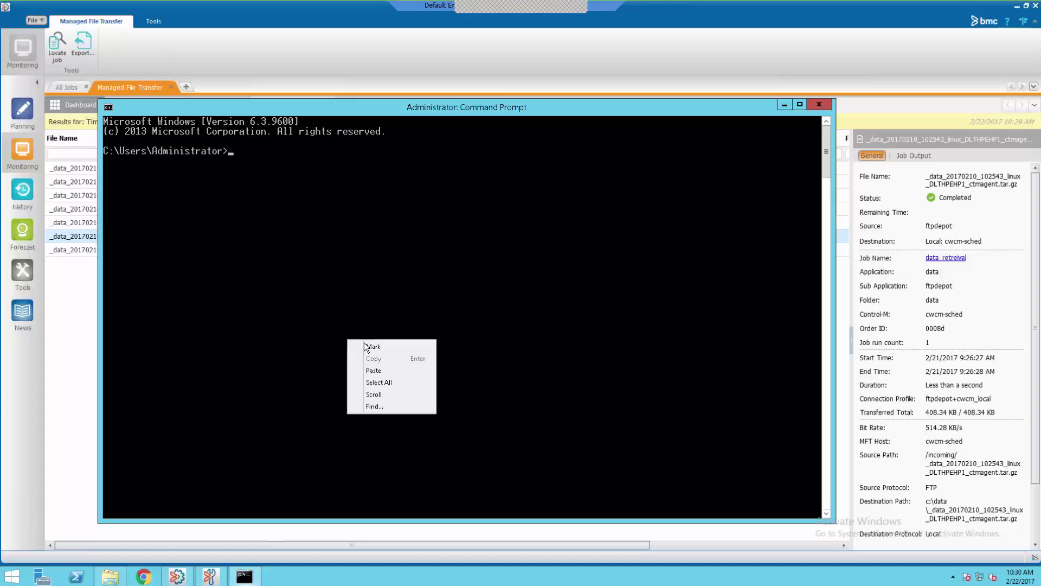
{"action": "left_click", "coordinate": [373, 371]}
{"action": "key", "text": "Return"}
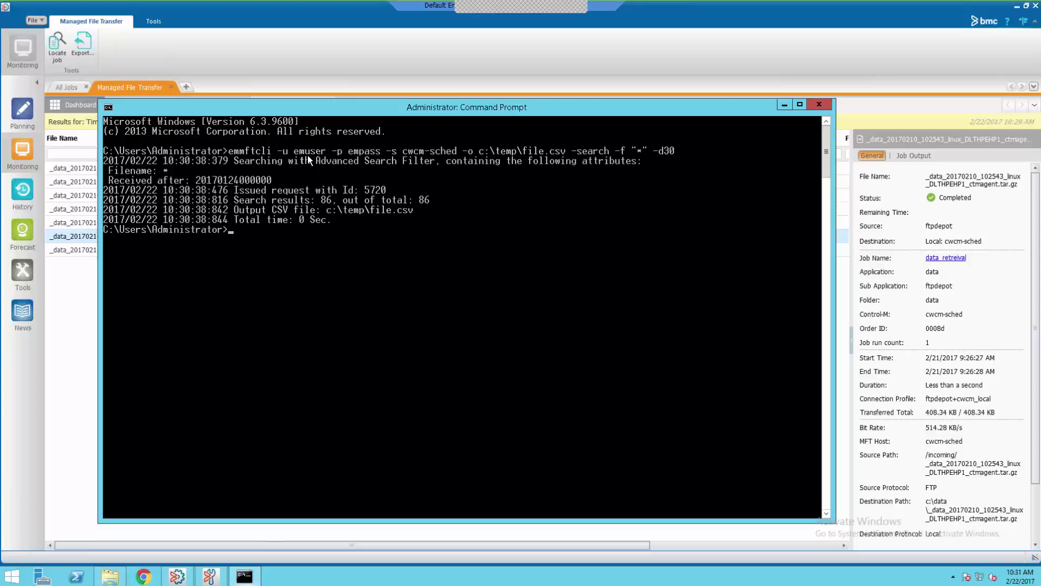
Open c:\temp\file.csv in Notepad from the command line and wrap its long lines
{"action": "type", "text": "n"}
{"action": "type", "text": "otepad c:\temp\\"}
{"action": "key", "text": "Tab"}
{"action": "key", "text": "Return"}
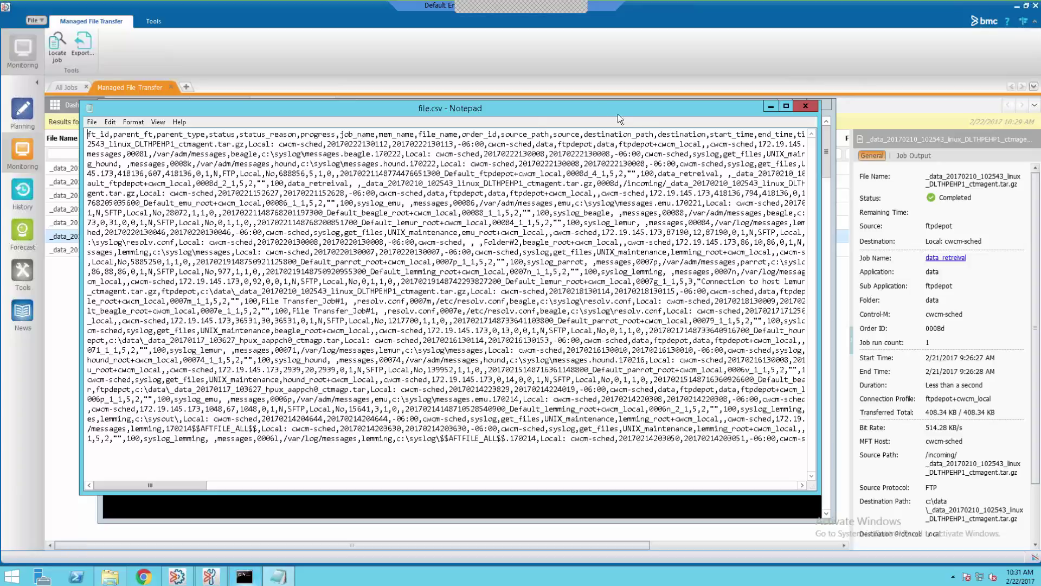
{"action": "left_click", "coordinate": [163, 122]}
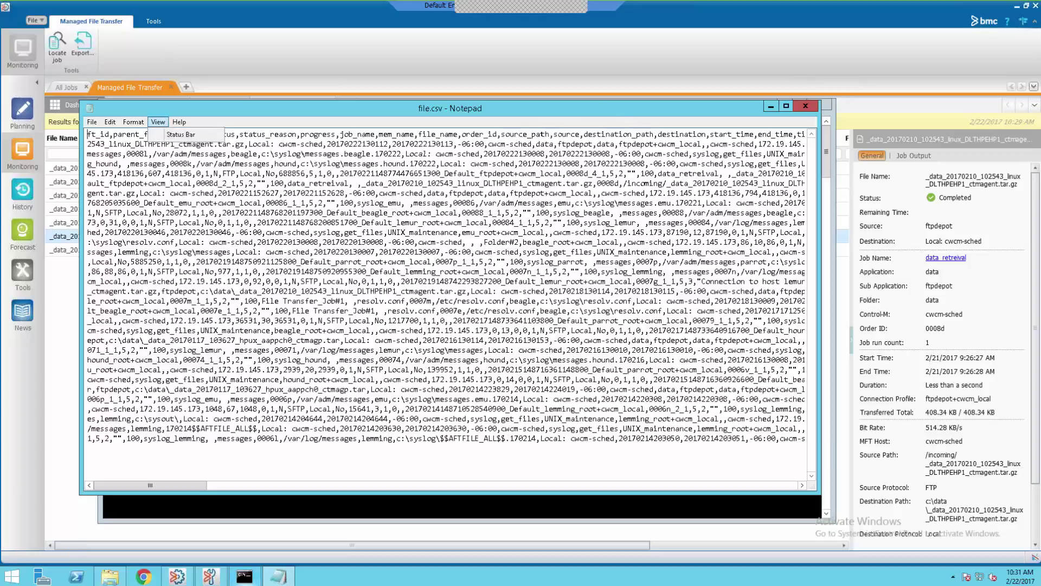
{"action": "left_click", "coordinate": [152, 134]}
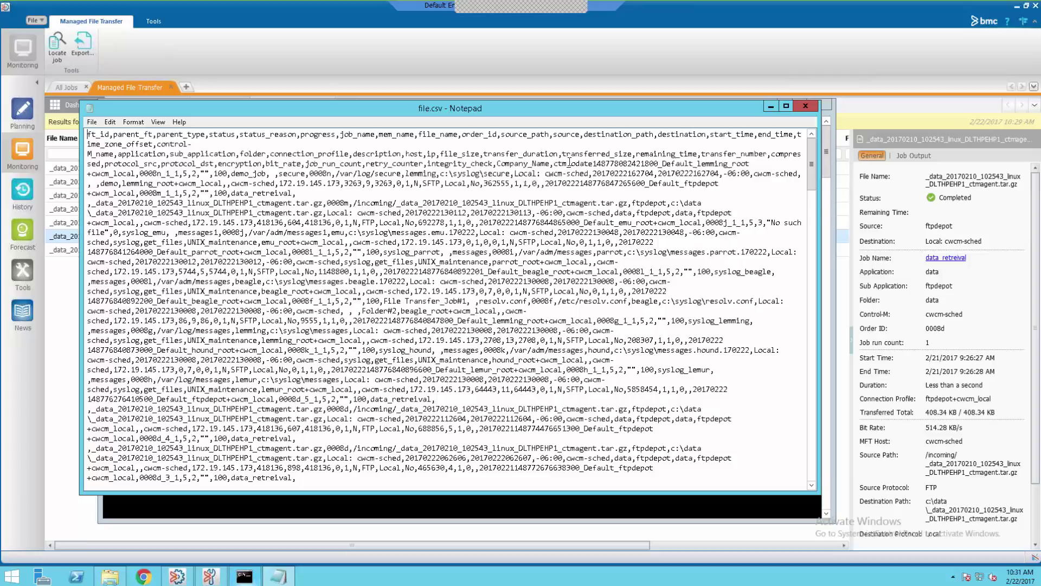
Highlight the header fields at the start of file.csv, close Notepad, and dismiss the Command Prompt window
{"action": "left_click_drag", "start_coordinate": [593, 163], "coordinate": [300, 134]}
{"action": "left_click_drag", "start_coordinate": [109, 100], "coordinate": [63, 99]}
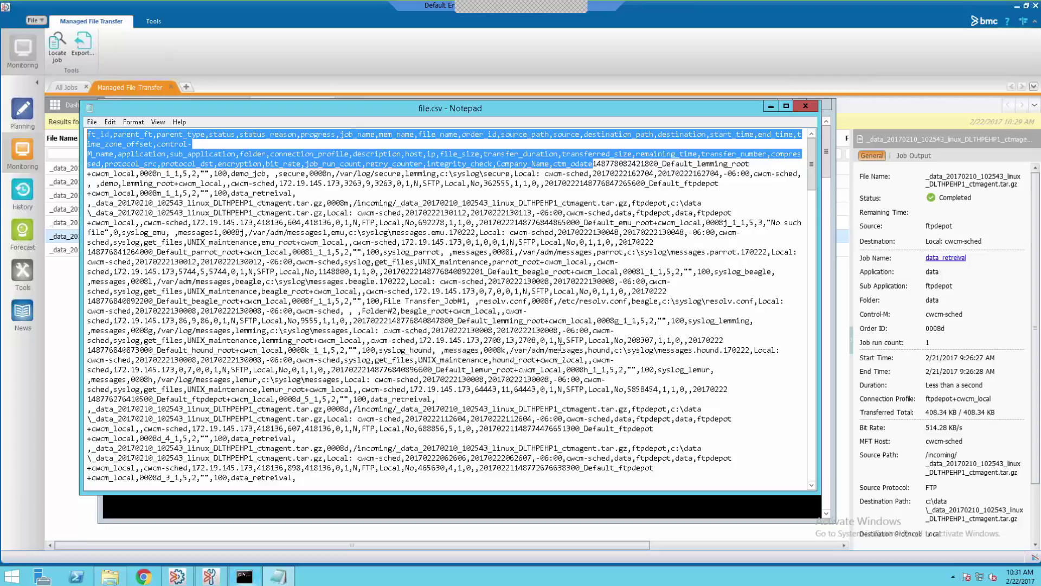
{"action": "left_click", "coordinate": [808, 107]}
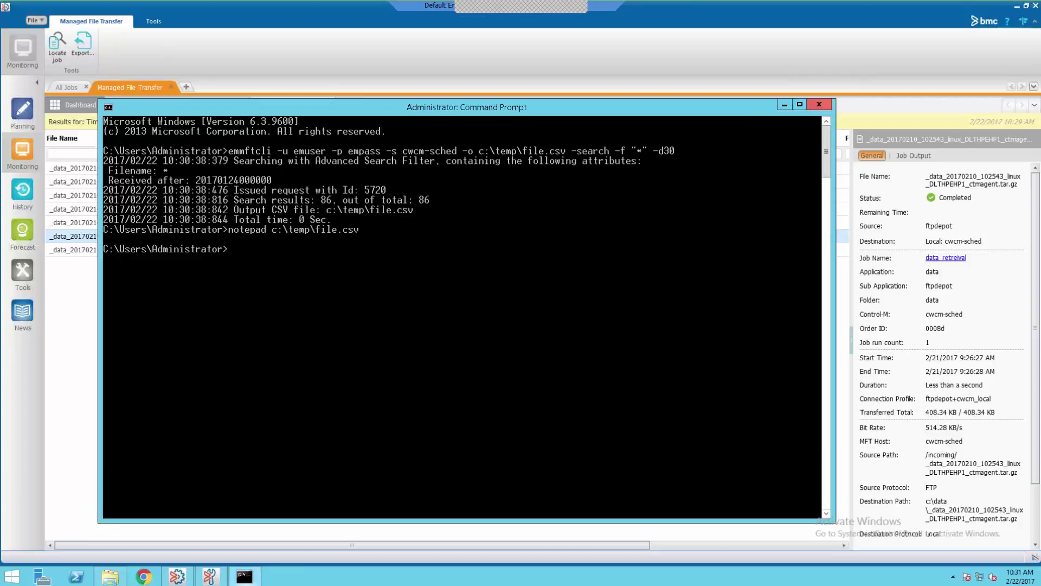
{"action": "left_click", "coordinate": [808, 106]}
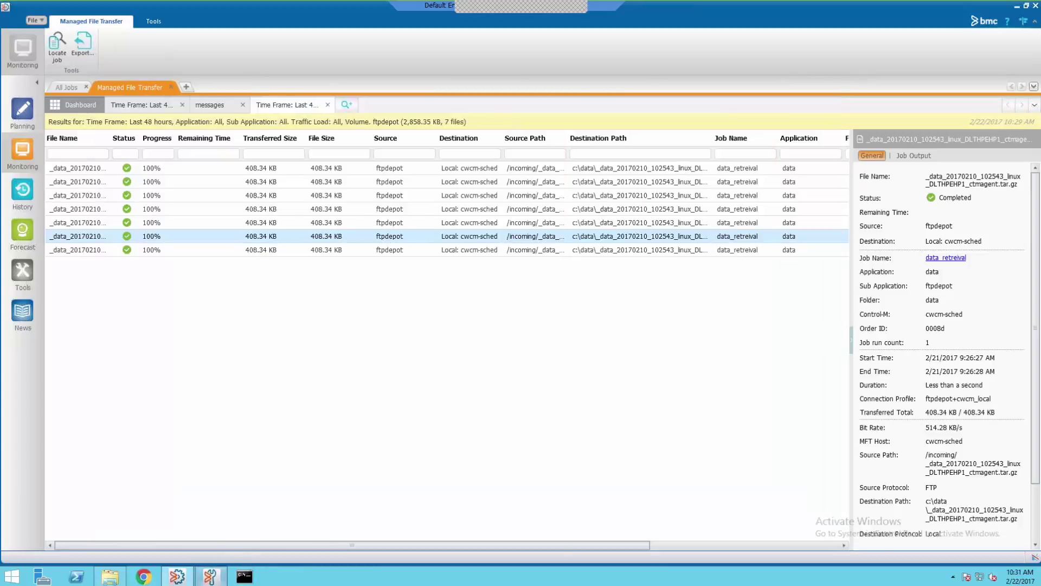
Switch to Control-M Configuration Manager, review dragonfly's MFT deployment log, and close the log and Deployment windows
{"action": "left_click", "coordinate": [178, 576]}
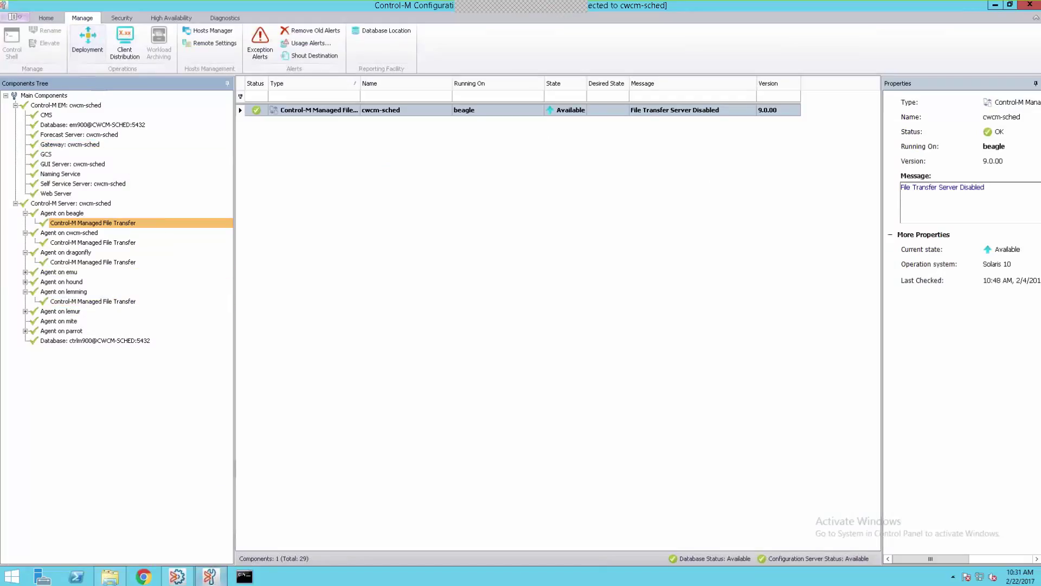
{"action": "left_click", "coordinate": [86, 42]}
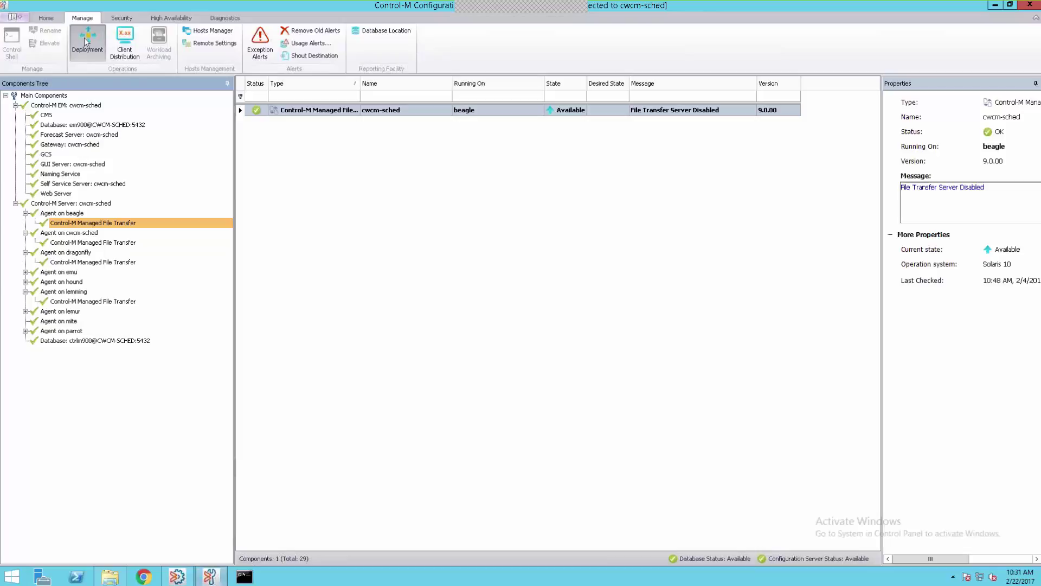
{"action": "left_click", "coordinate": [107, 314]}
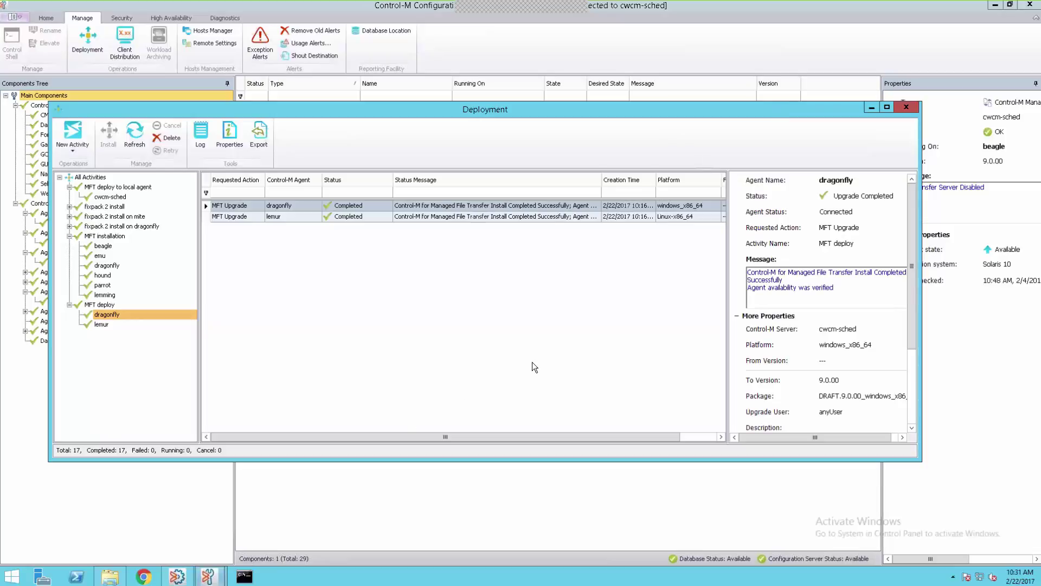
{"action": "left_click_drag", "start_coordinate": [499, 436], "coordinate": [620, 424]}
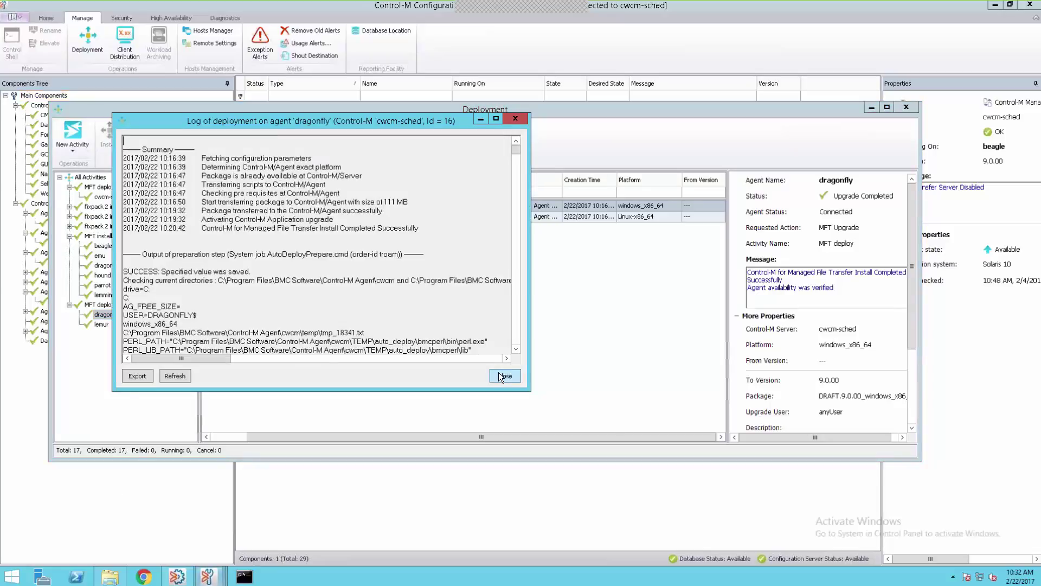
{"action": "left_click", "coordinate": [504, 375]}
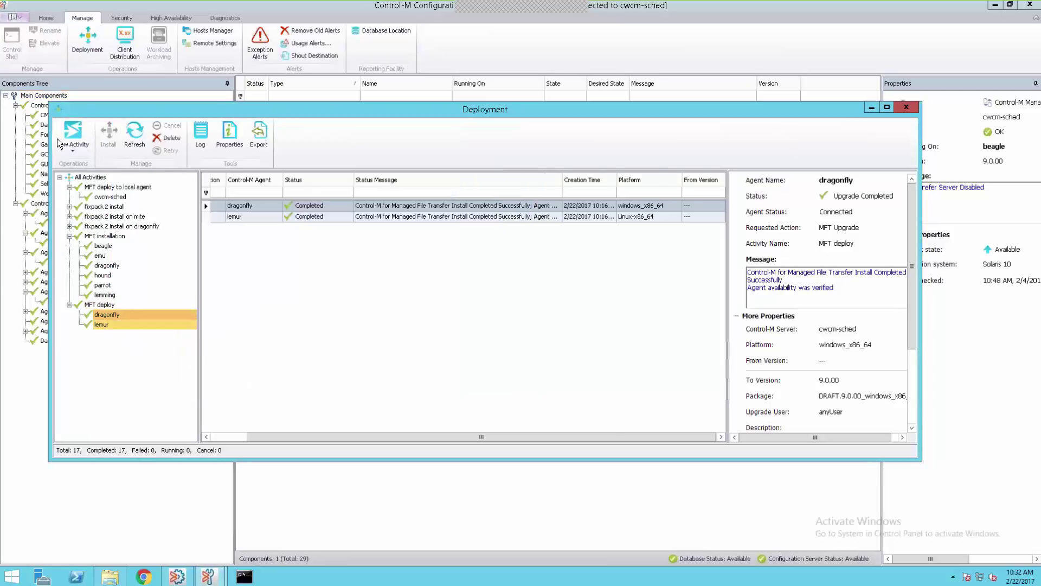
{"action": "double_click", "coordinate": [60, 109]}
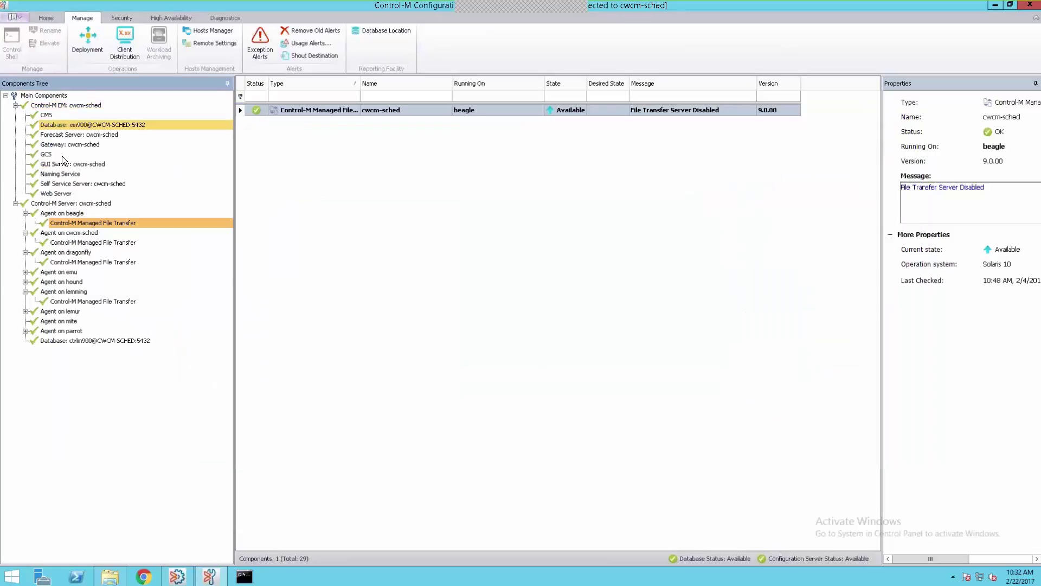
View the properties of the Control-M Managed File Transfer components on the lemur and dragonfly agents
{"action": "left_click", "coordinate": [25, 311]}
{"action": "left_click", "coordinate": [81, 320]}
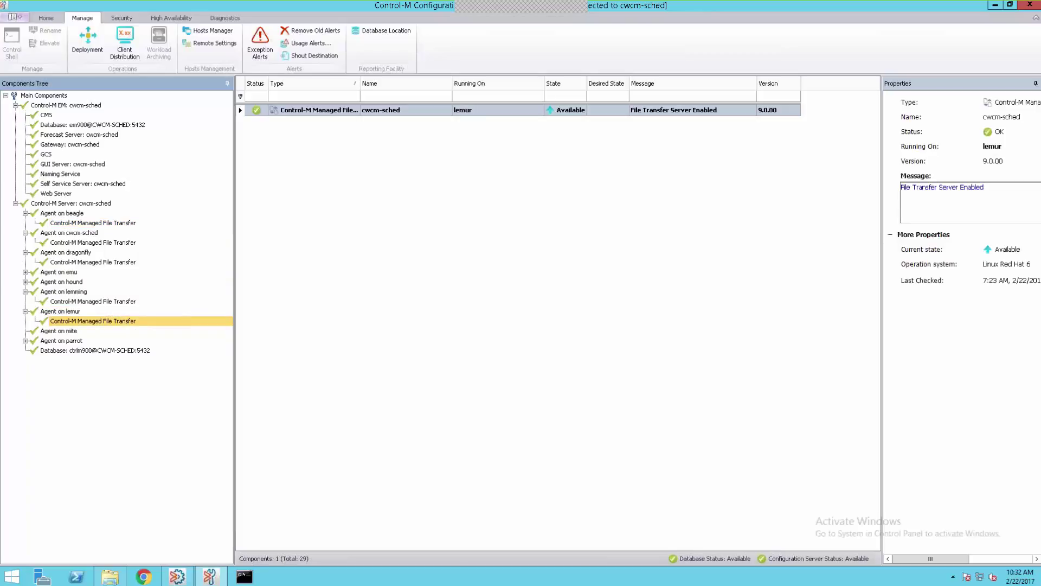
{"action": "left_click", "coordinate": [70, 261]}
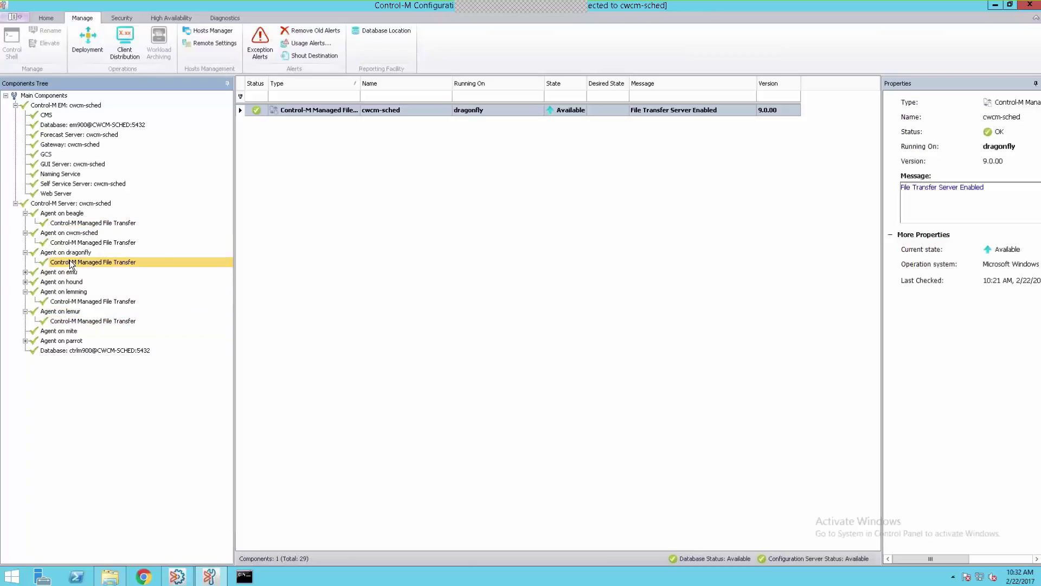